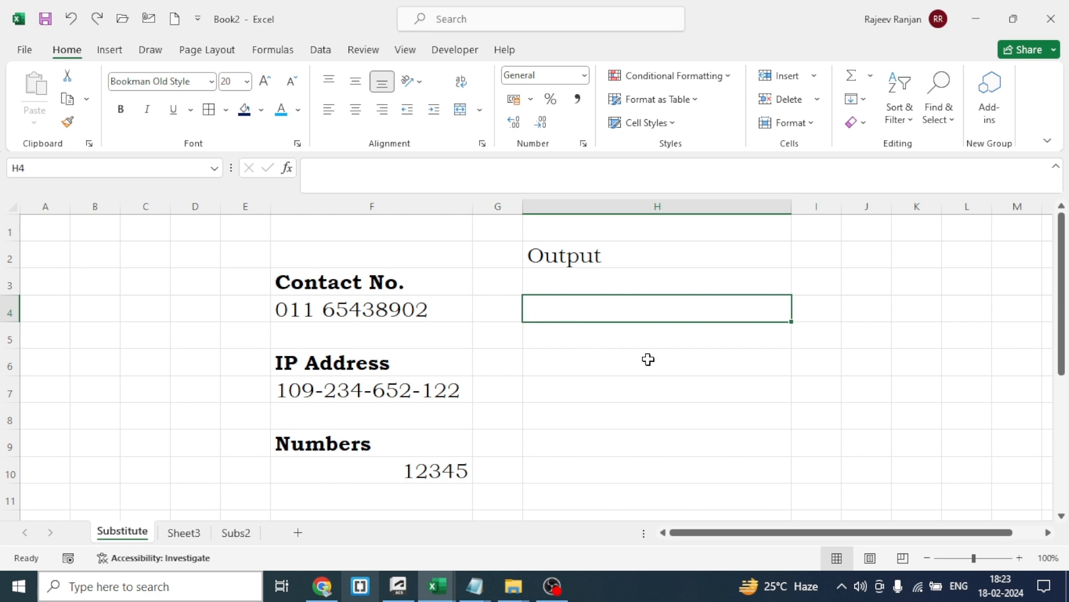
# Enter a SUBSTITUTE formula in H4 that replaces the space in the contact number in F4 with a hyphen "-"
pyautogui.write('=sub')
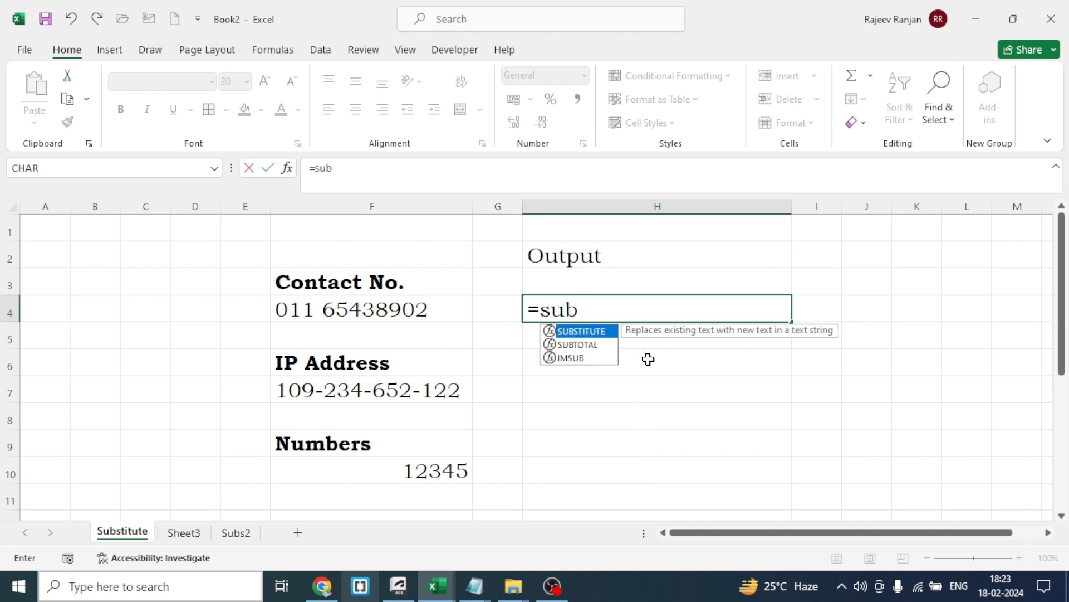
pyautogui.press('Tab')
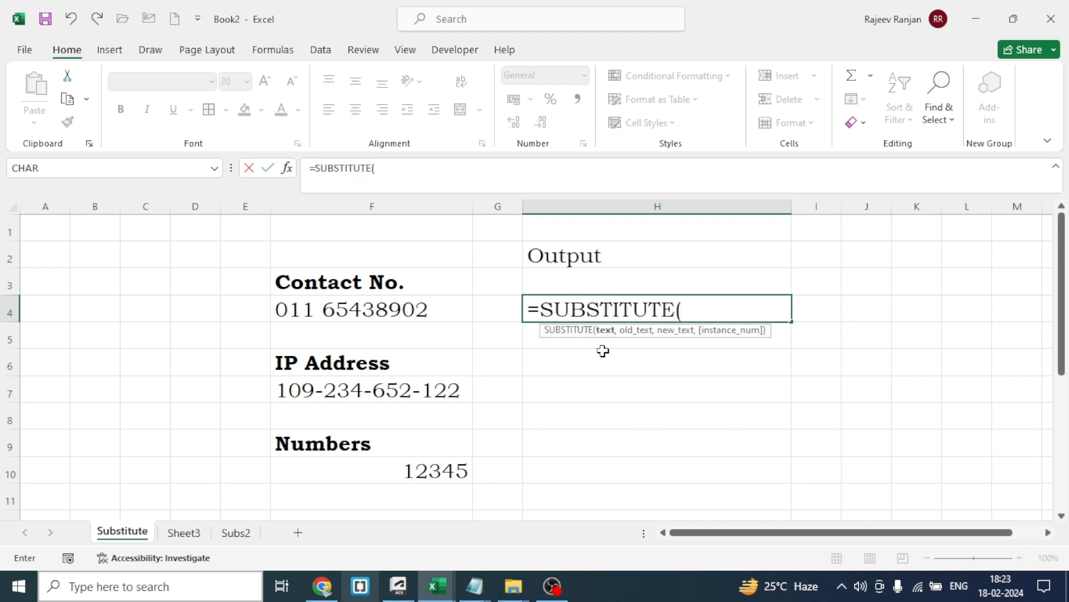
pyautogui.click(388, 310)
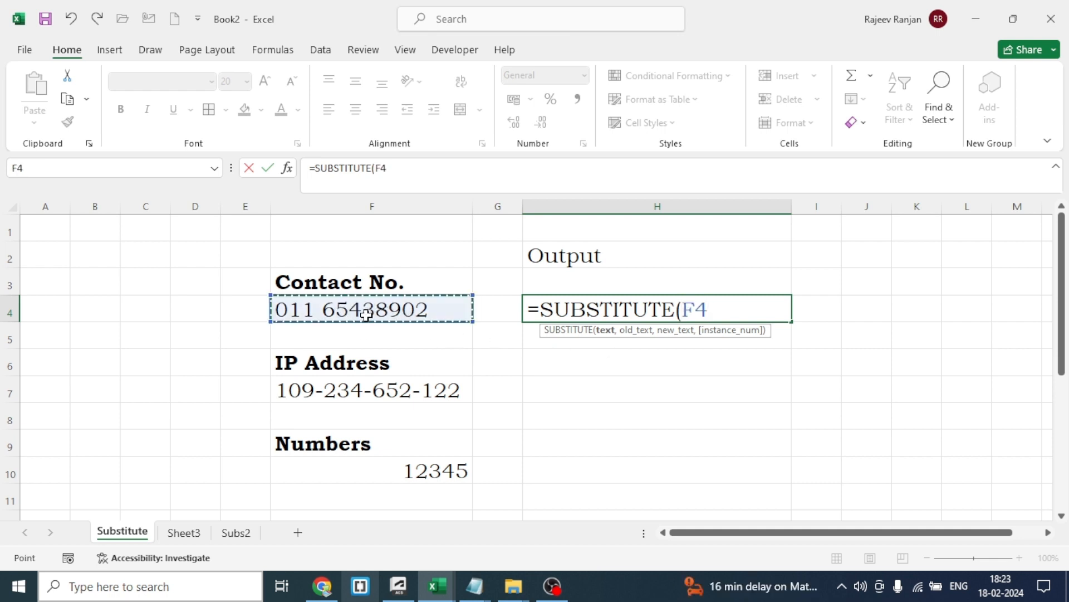
pyautogui.write(',')
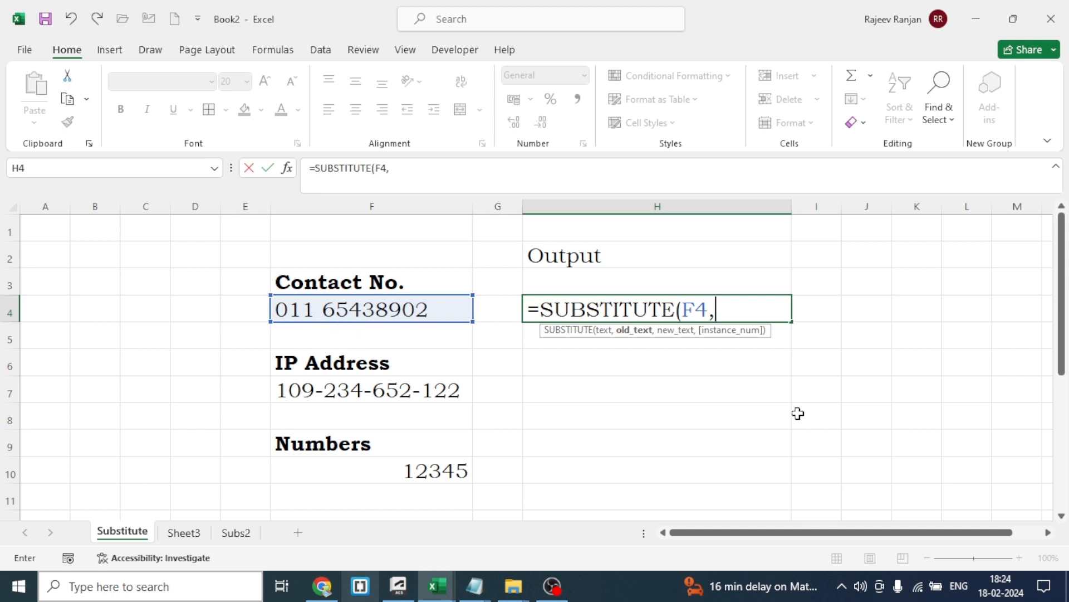
pyautogui.write('" ",')
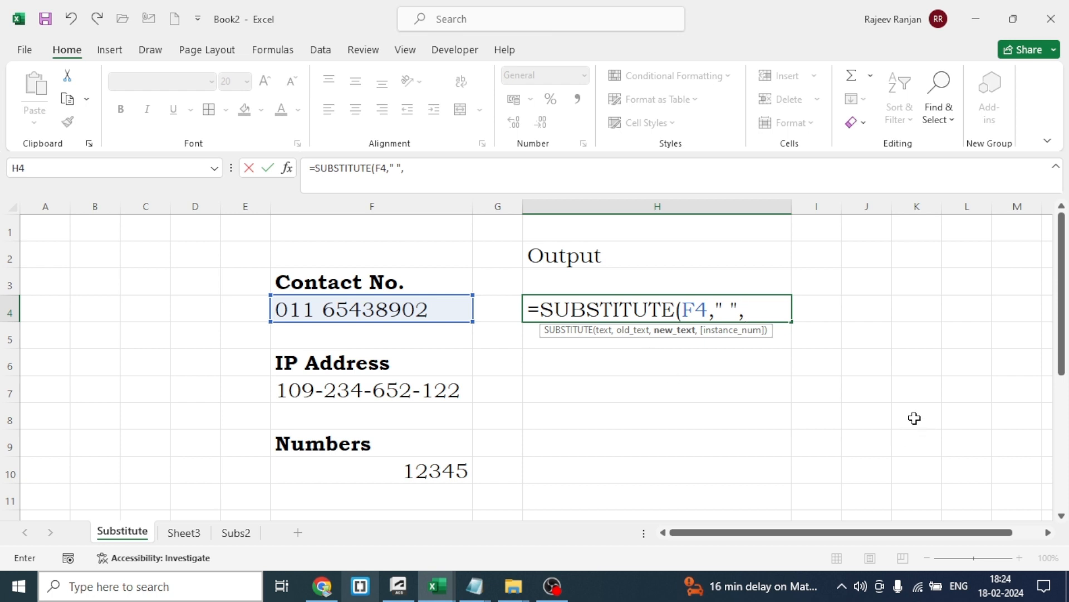
pyautogui.write('"-"')
pyautogui.write(')')
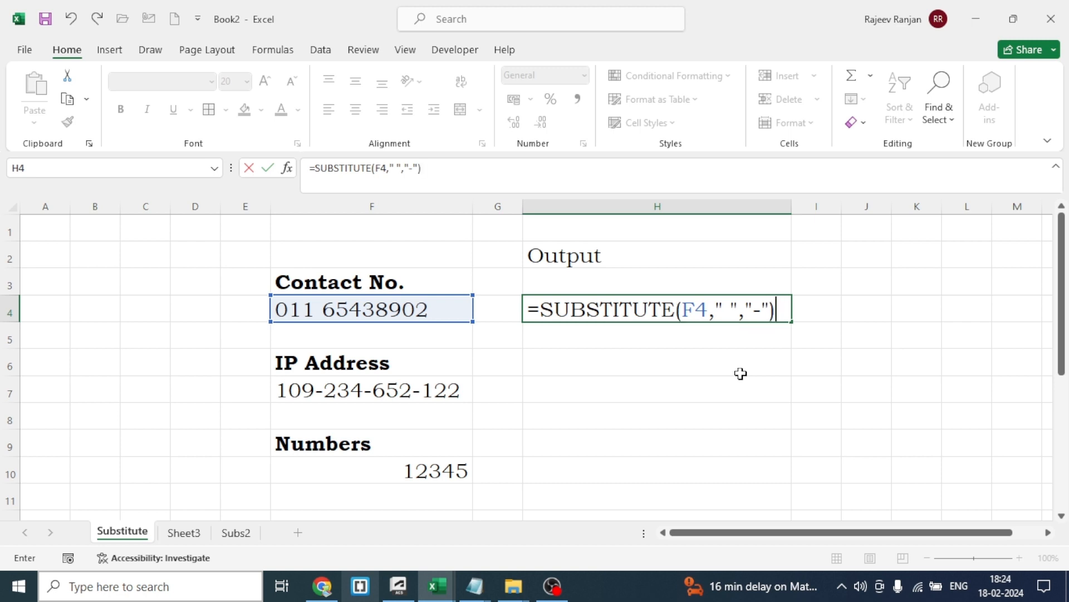
pyautogui.press('Return')
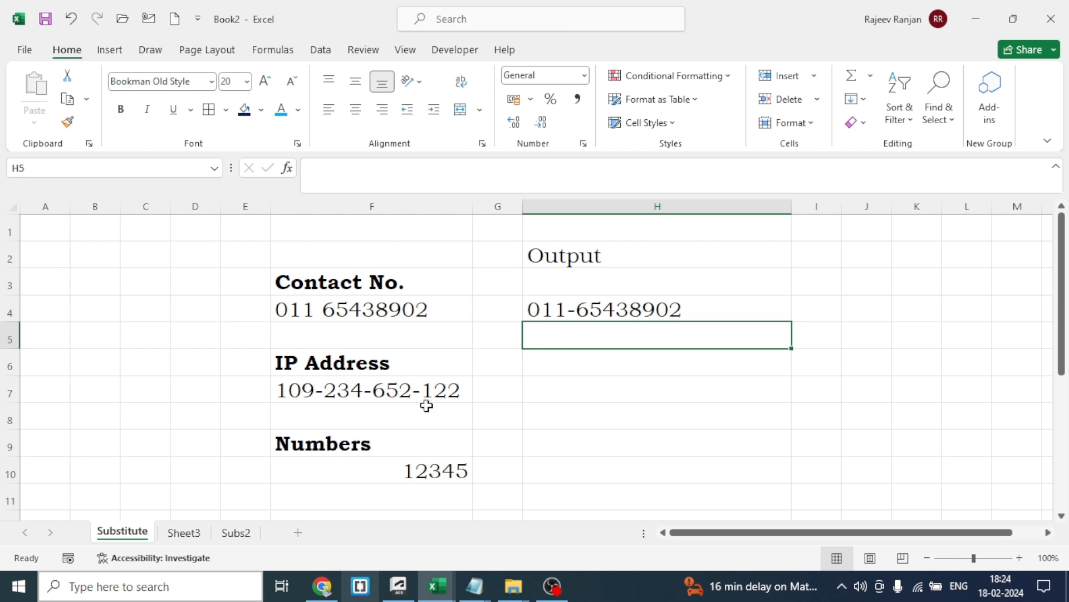
# Enter a SUBSTITUTE formula in H7 that replaces every hyphen "-" in the IP address in F7 with a period "."
pyautogui.click(604, 392)
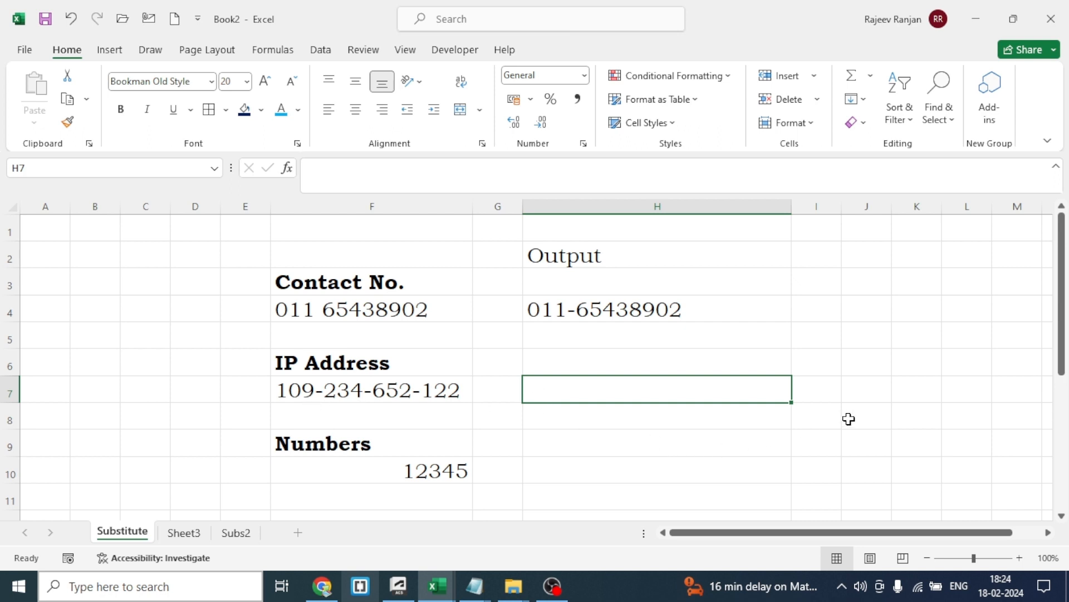
pyautogui.write('=')
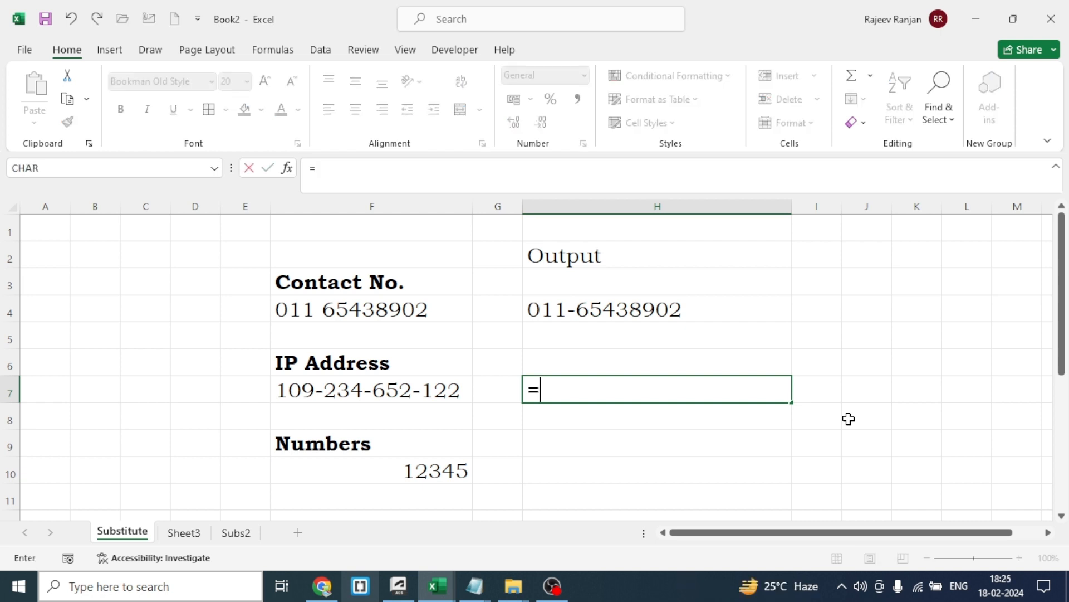
pyautogui.write('su')
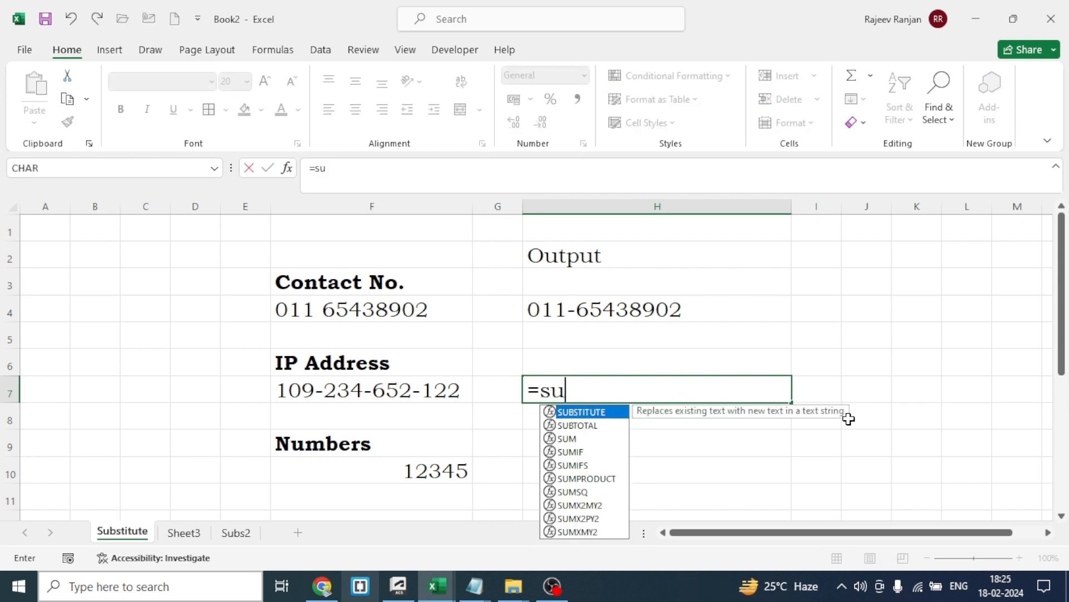
pyautogui.write('b')
pyautogui.press('Tab')
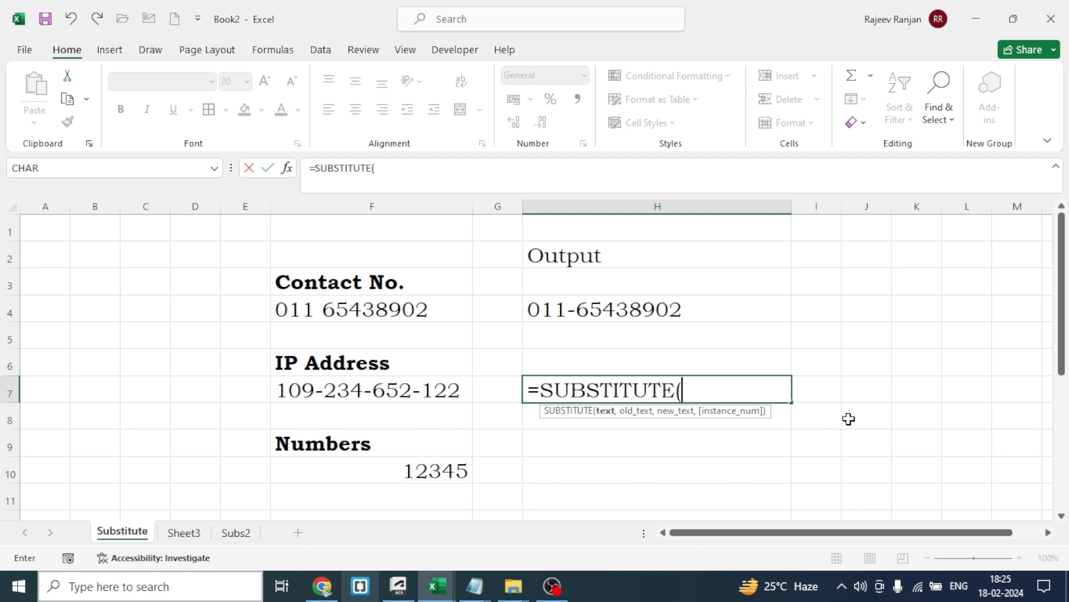
pyautogui.click(344, 390)
pyautogui.write(',')
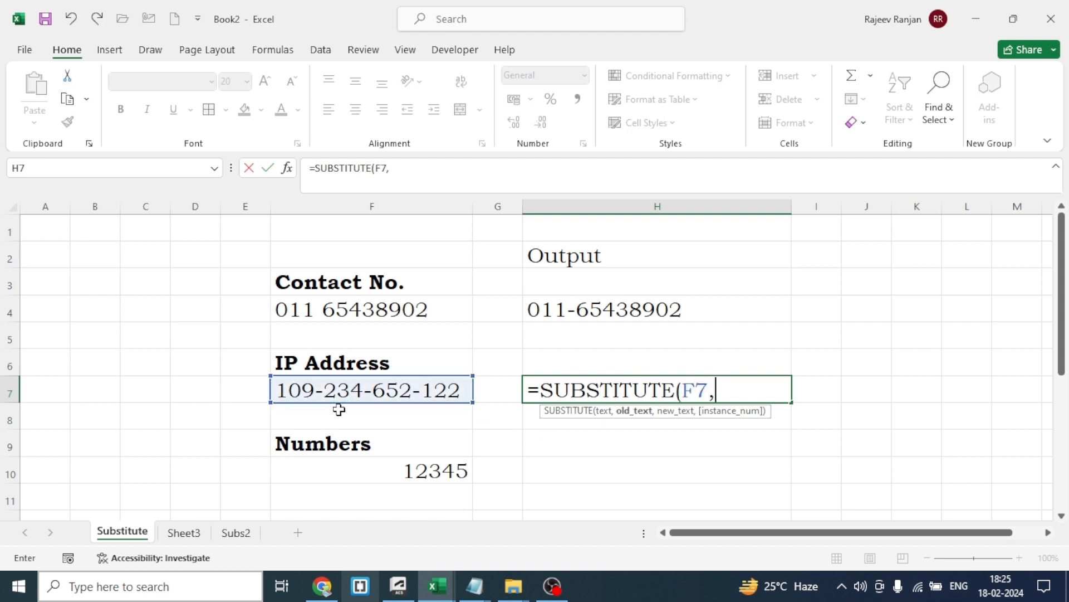
pyautogui.write('"-"')
pyautogui.write(',')
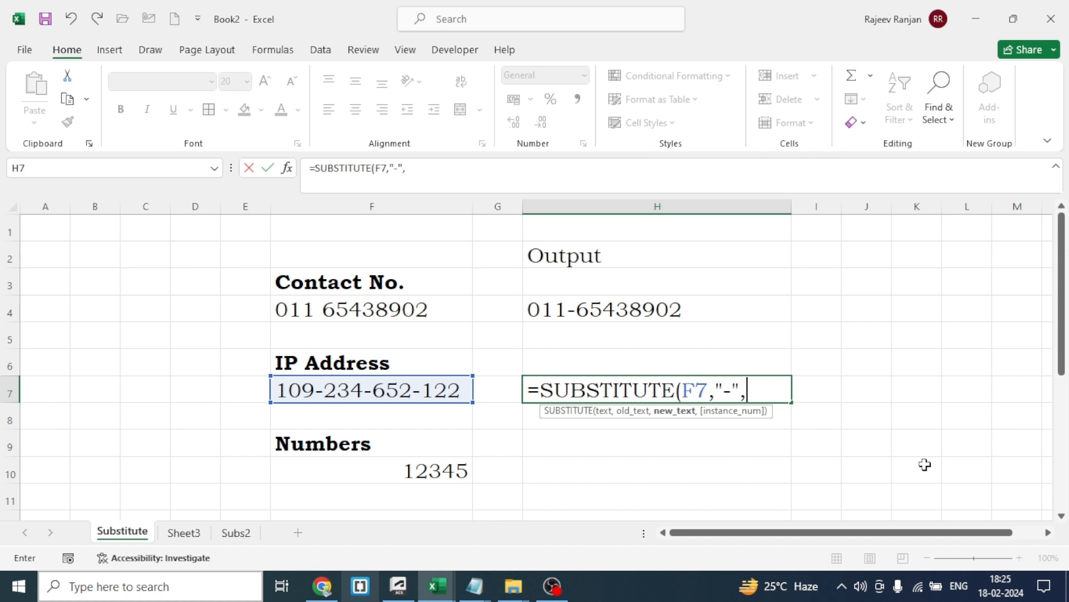
pyautogui.write('".")')
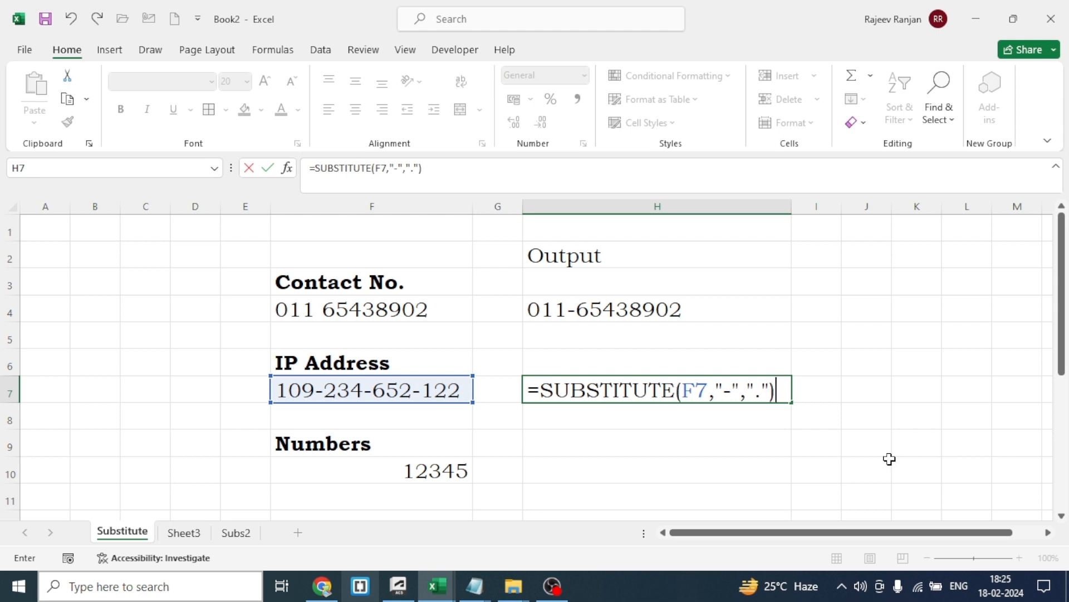
pyautogui.press('Return')
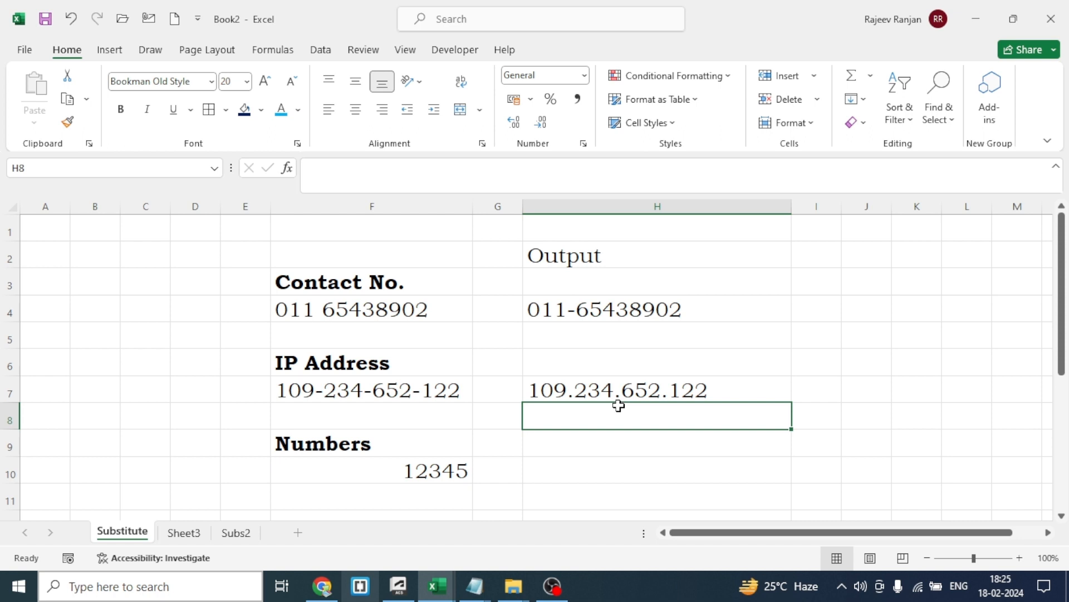
# Enter the formula =SUBSTITUTE(F10,1," One ") in H10 to replace the digit 1 of the number with a spaced word
pyautogui.click(607, 472)
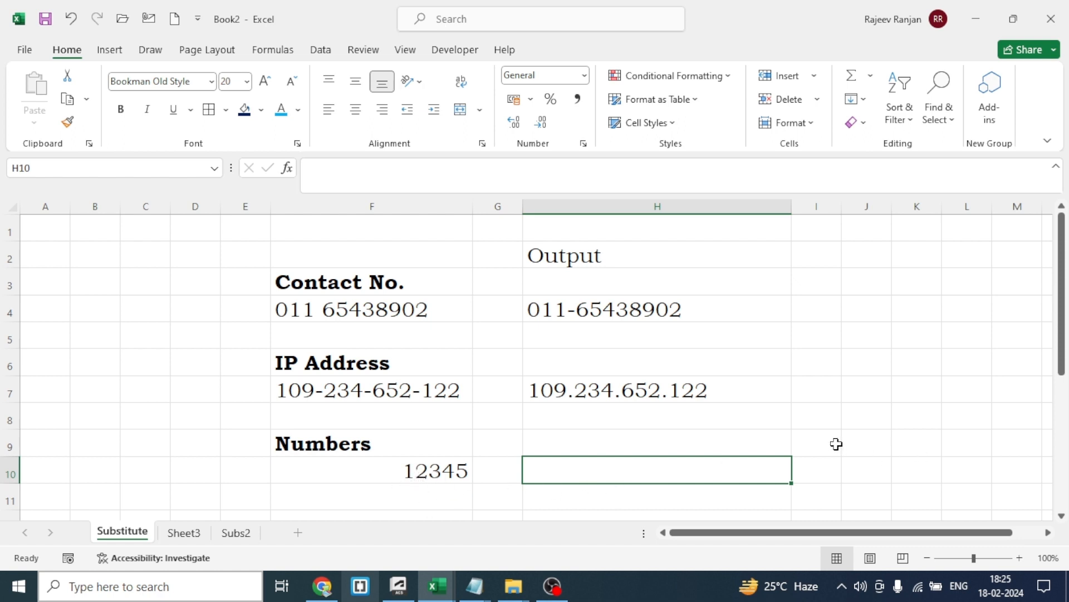
pyautogui.write('=')
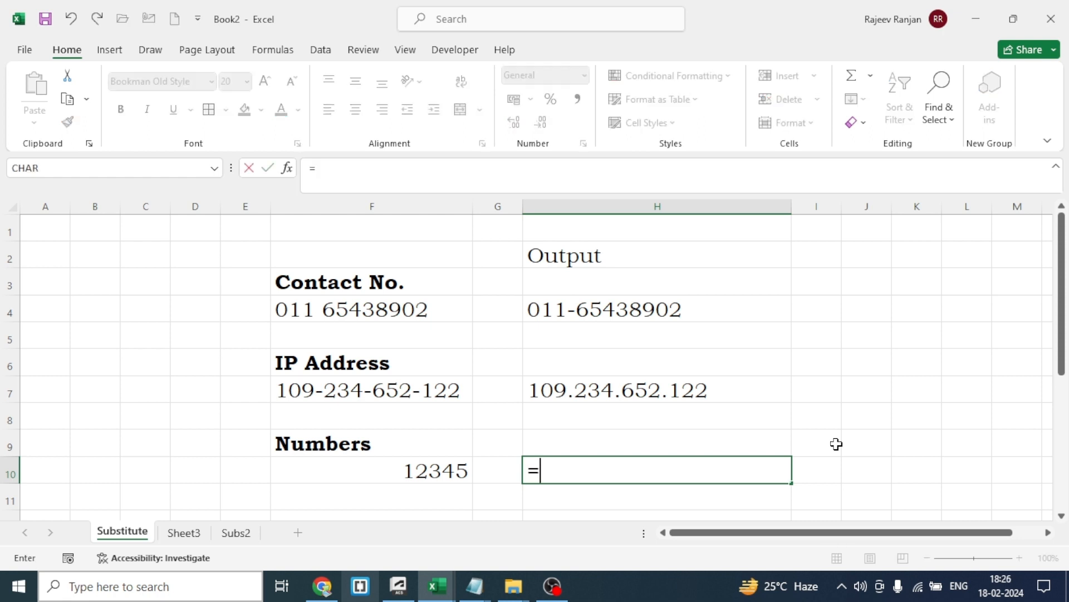
pyautogui.write('su')
pyautogui.press('Tab')
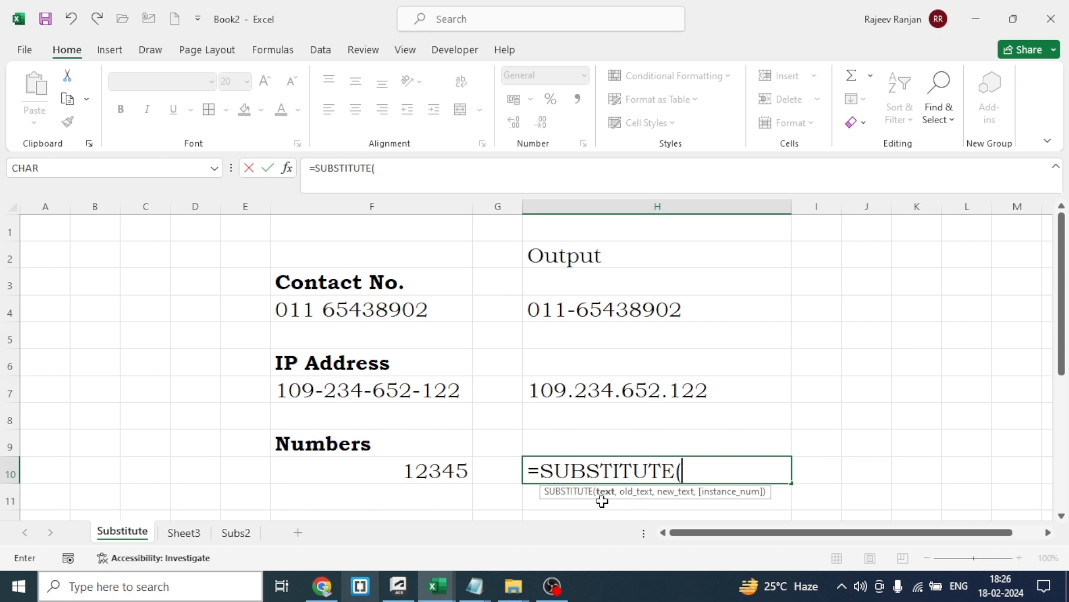
pyautogui.click(415, 472)
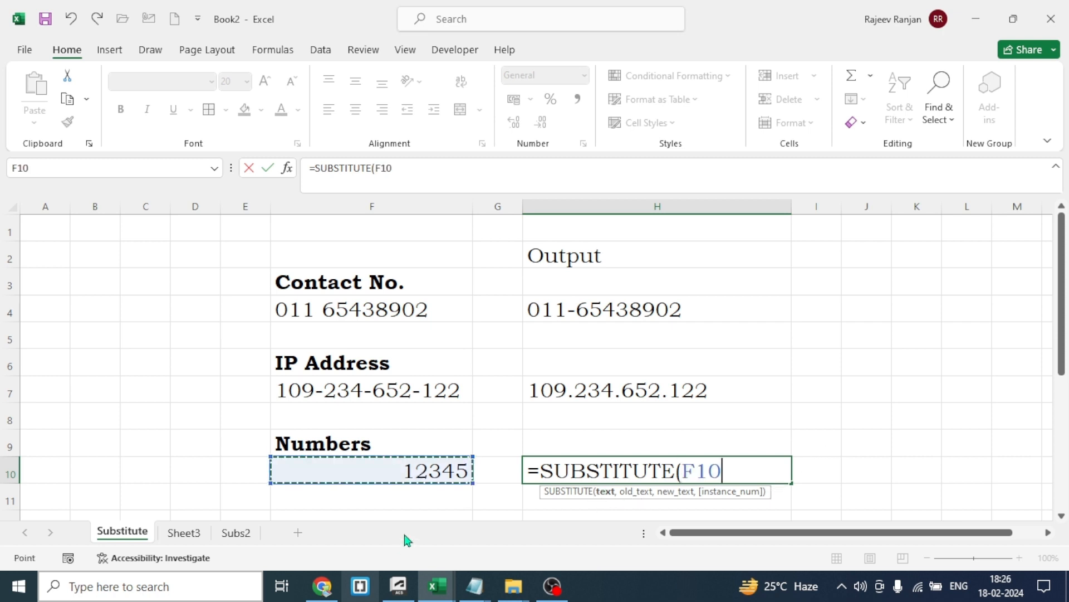
pyautogui.write(',')
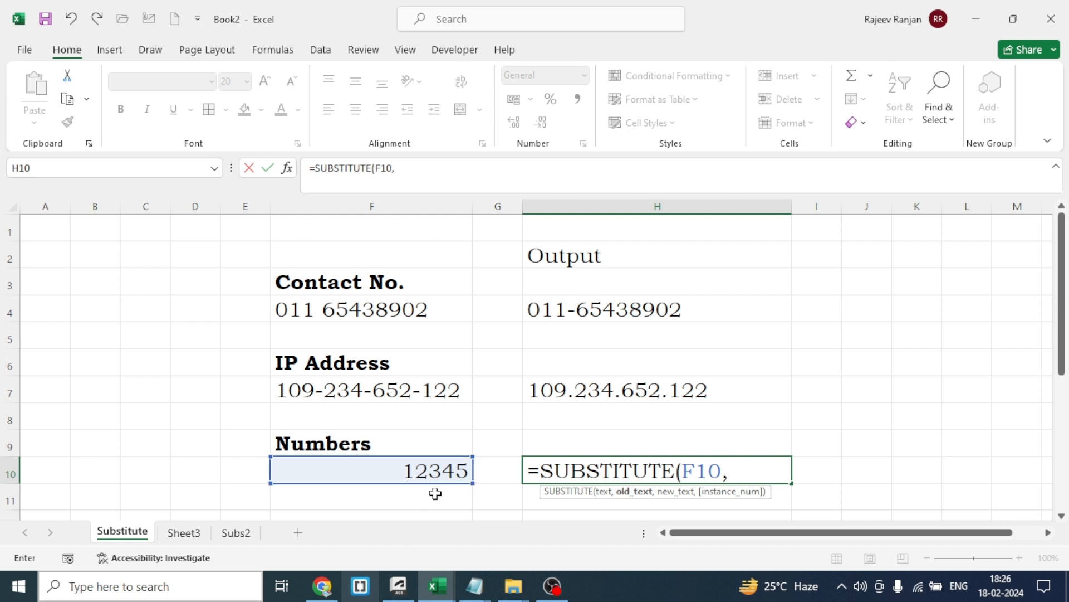
pyautogui.write('1,')
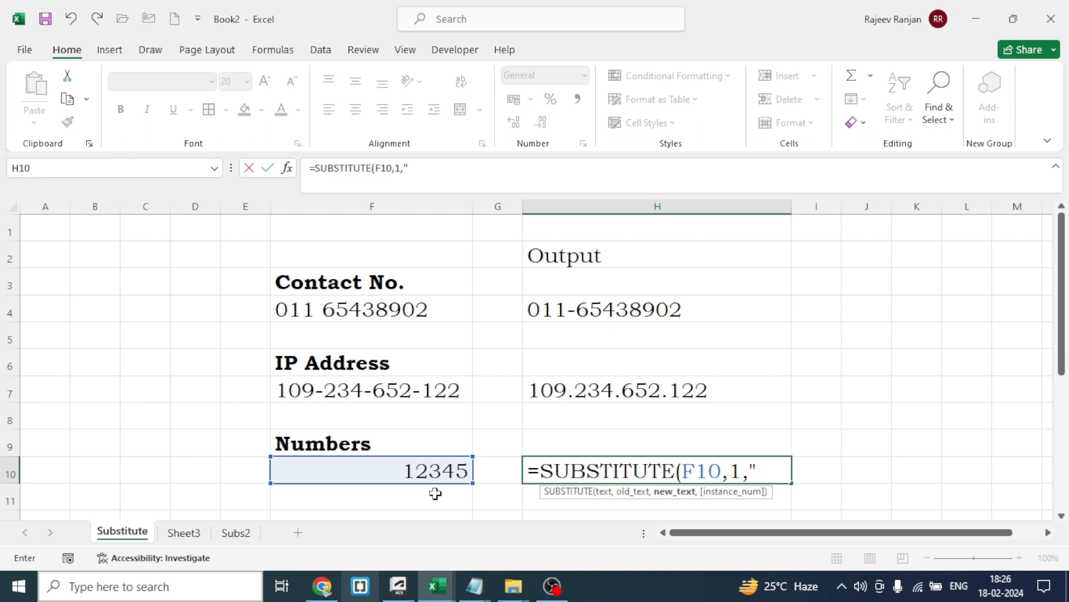
pyautogui.write('" One "')
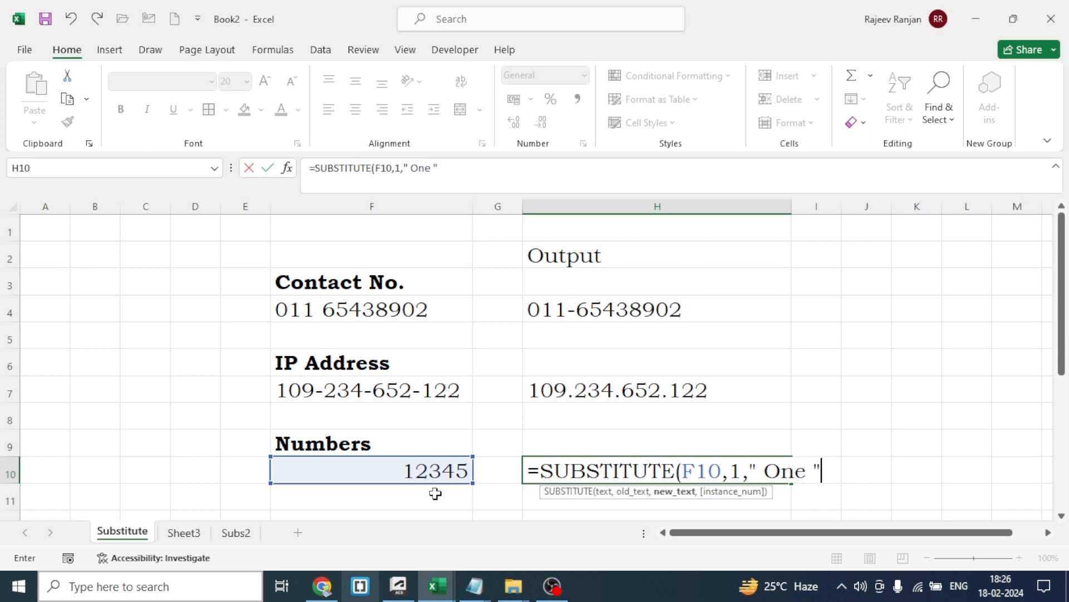
pyautogui.write(')')
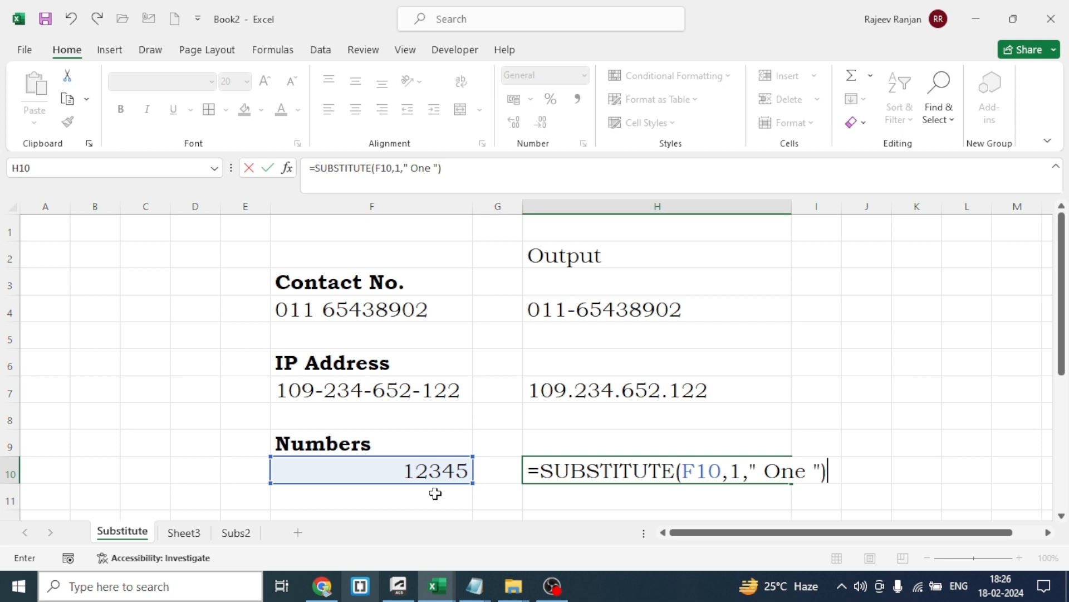
pyautogui.press('Return')
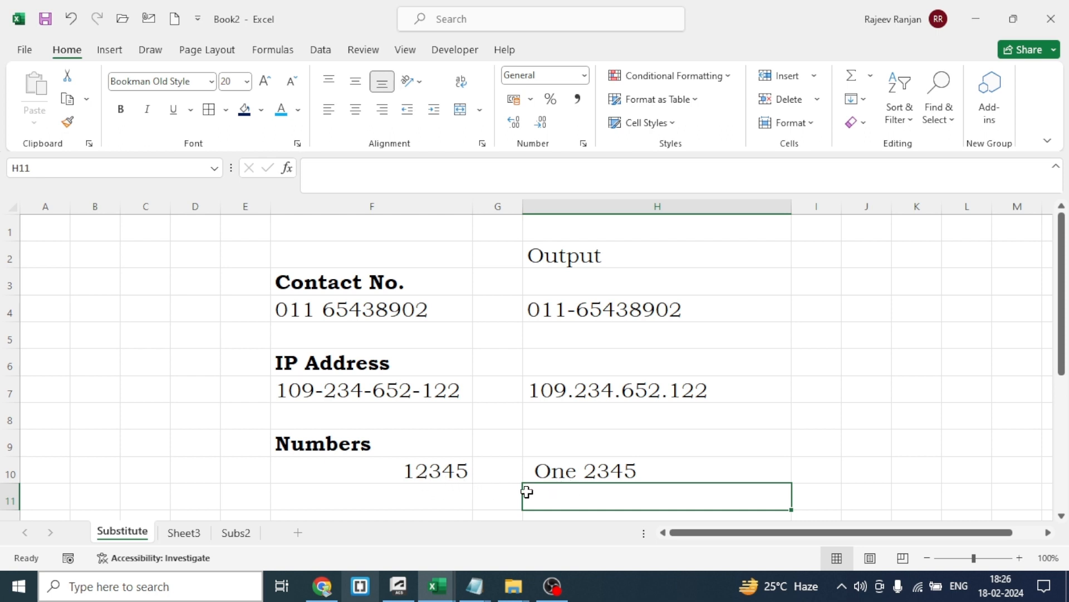
# Wrap the H10 formula in a second SUBSTITUTE that replaces 2 with " Two ", keeping the existing formula as its text argument
pyautogui.click(586, 472)
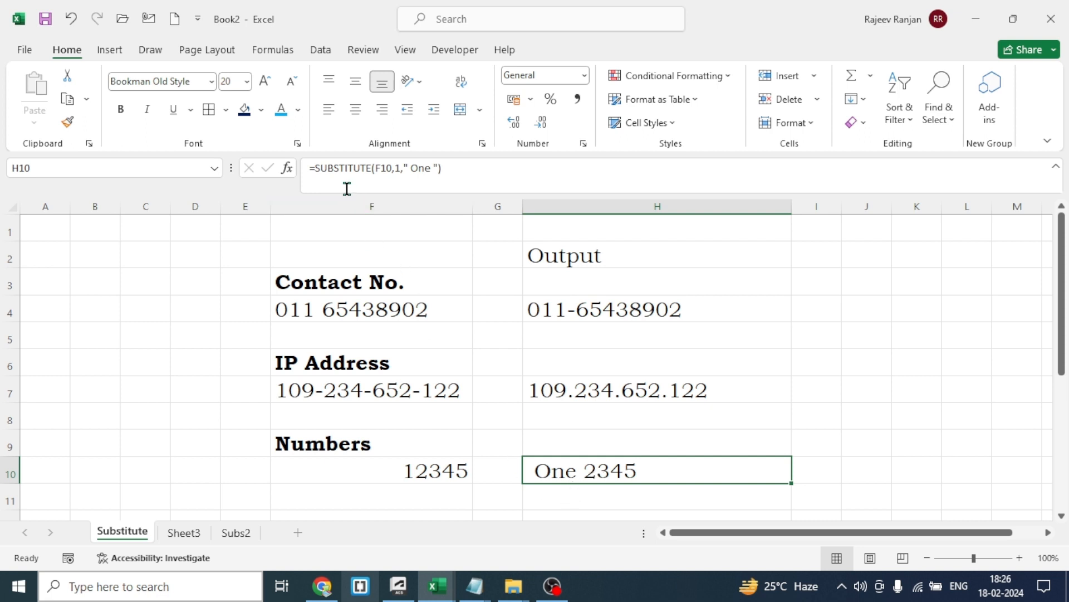
pyautogui.click(317, 166)
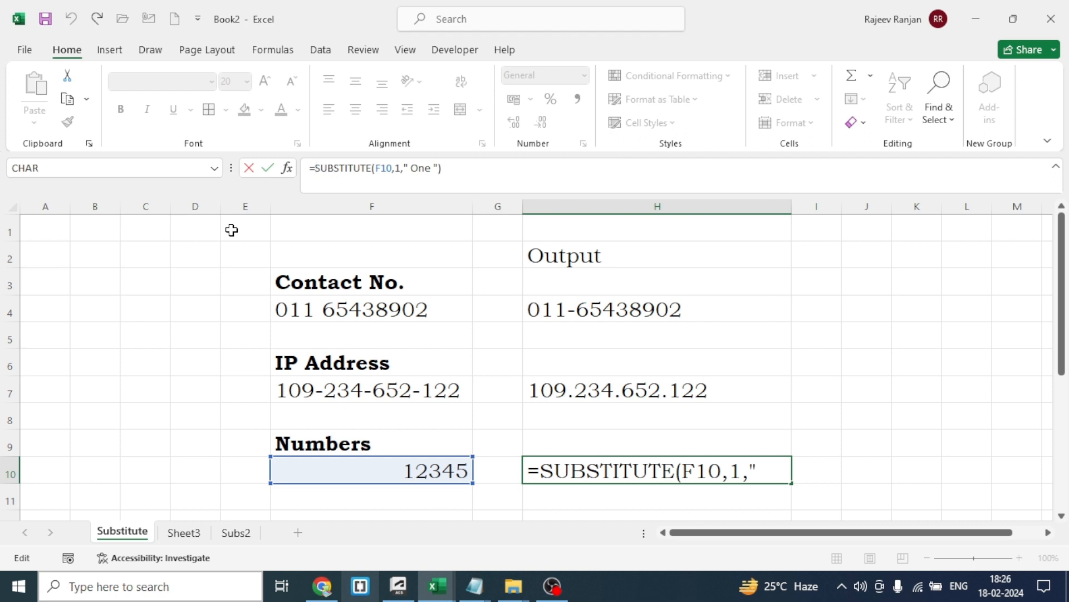
pyautogui.write('su')
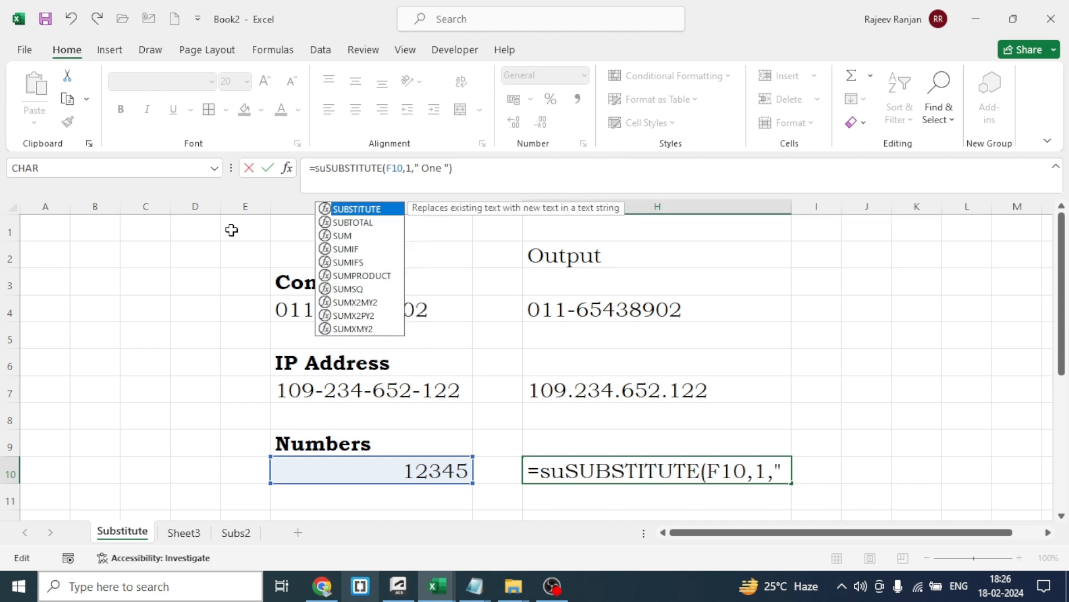
pyautogui.press('Tab')
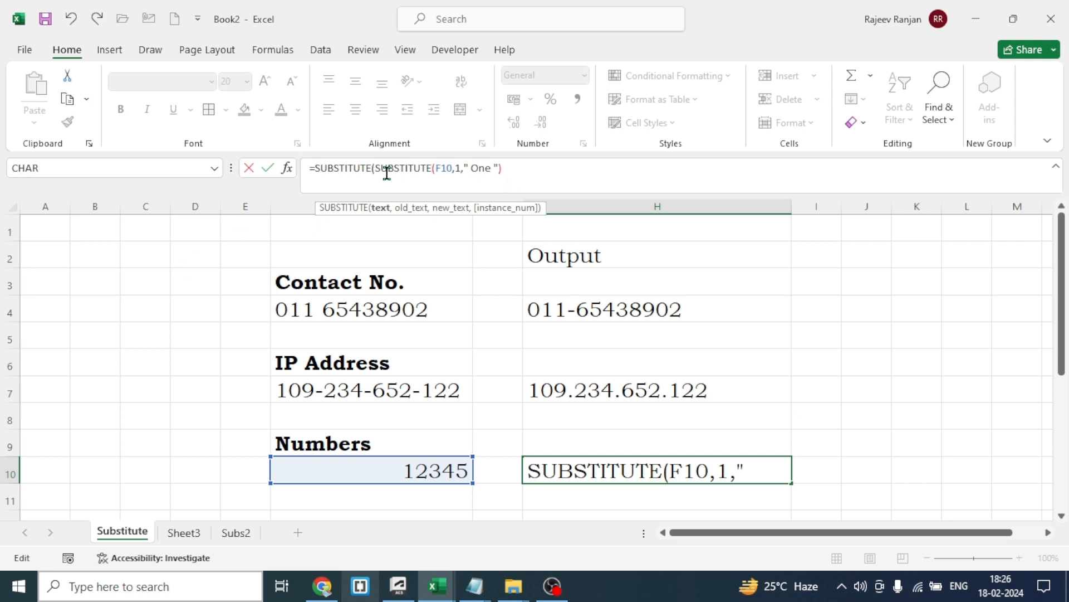
pyautogui.click(521, 172)
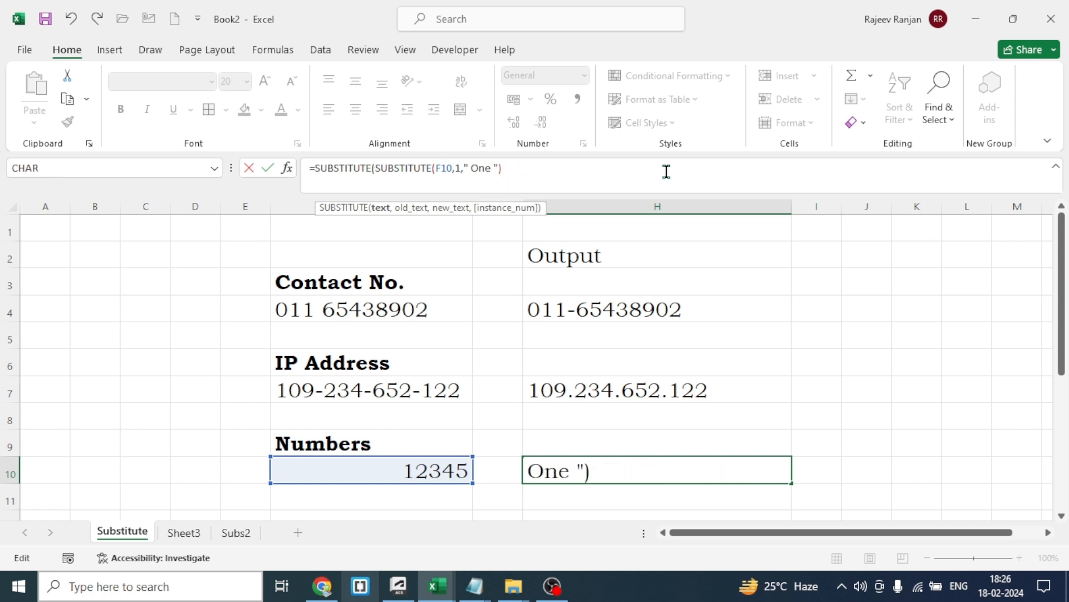
pyautogui.write(',2,')
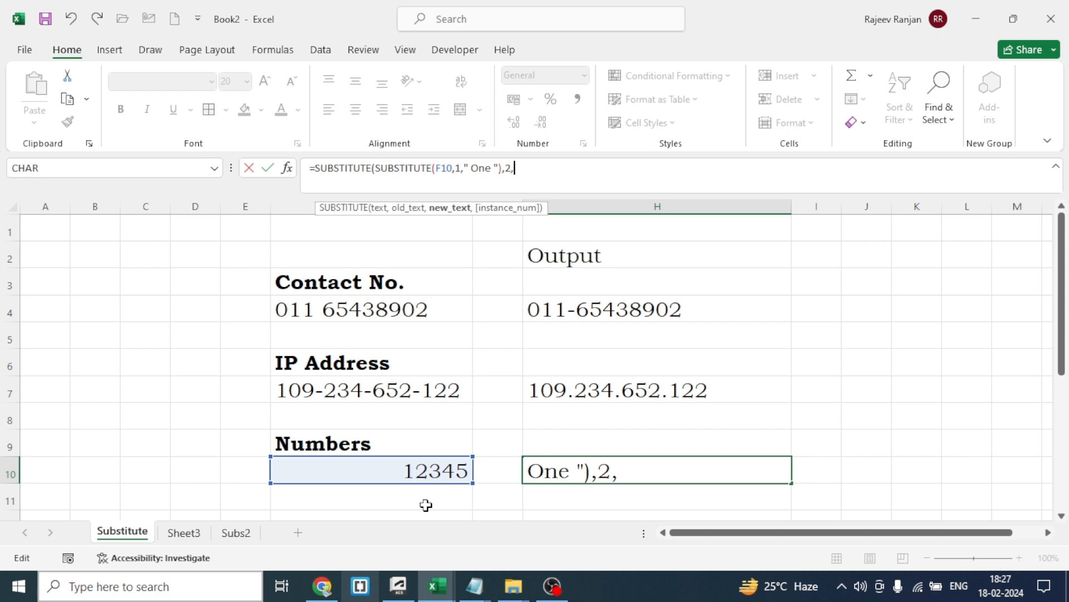
pyautogui.write('"T')
pyautogui.press('BackSpace')
pyautogui.write('t')
pyautogui.press('BackSpace')
pyautogui.write('Two "')
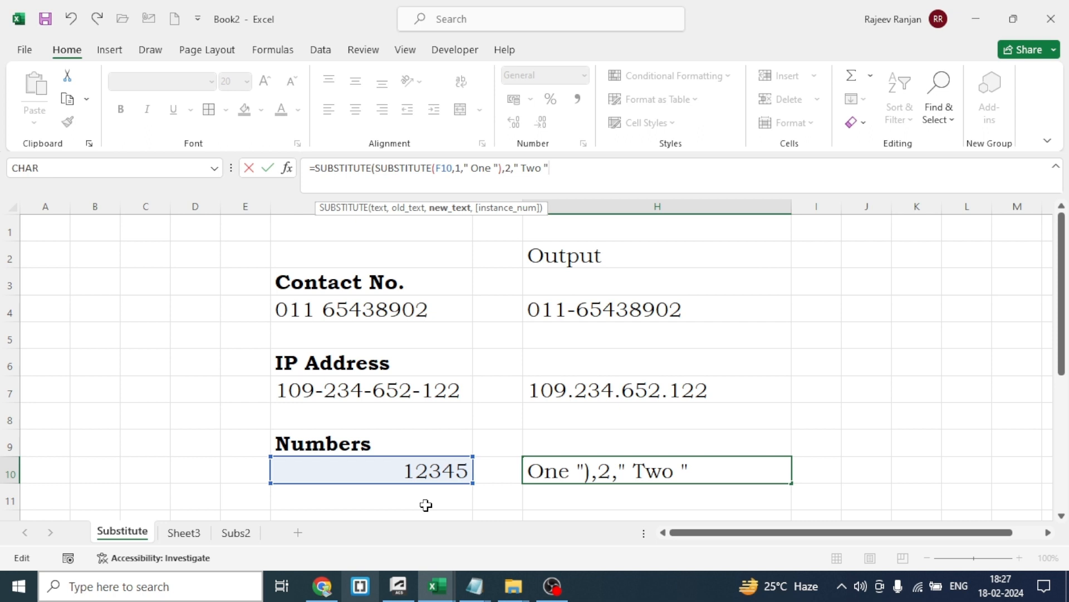
pyautogui.write(')')
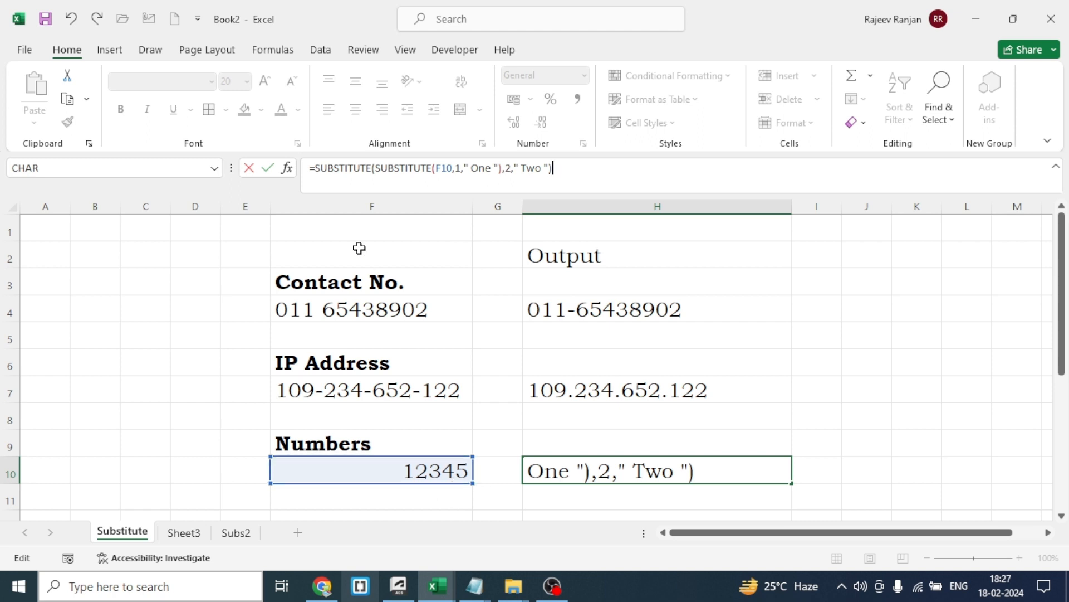
# Nest three more SUBSTITUTE functions around the H10 formula, replacing 3 with " Three ", 4 with " Four " and 5 with " Five ", and commit it
pyautogui.click(315, 168)
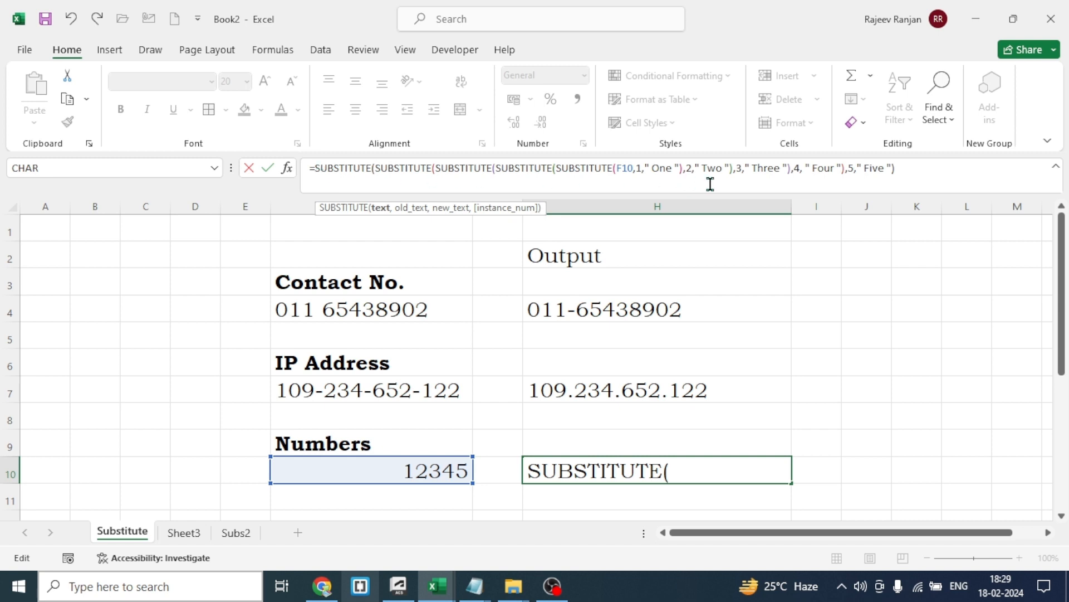
pyautogui.click(909, 169)
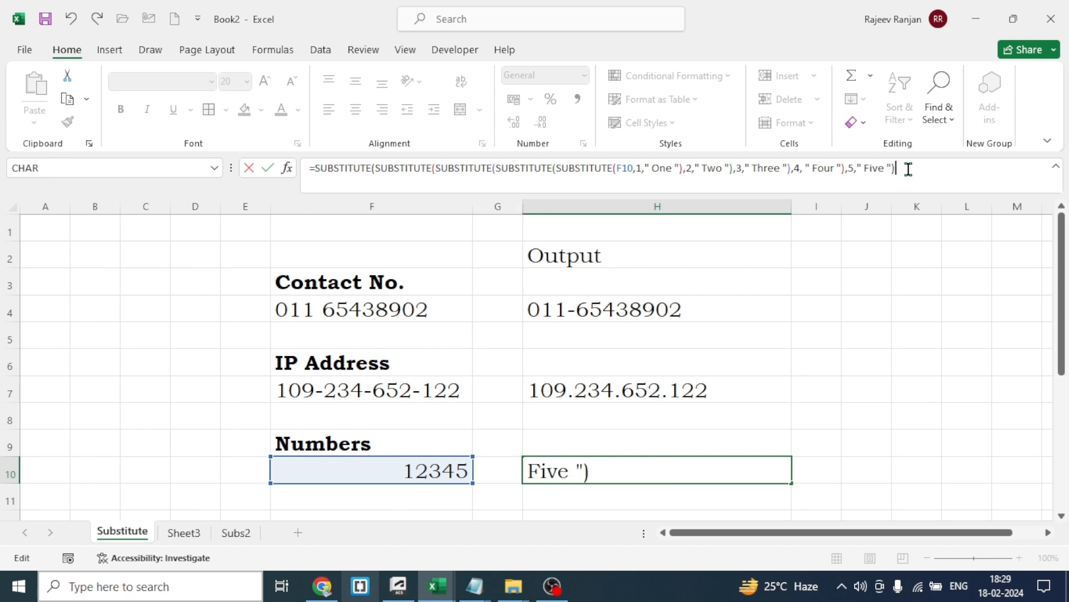
pyautogui.press('Return')
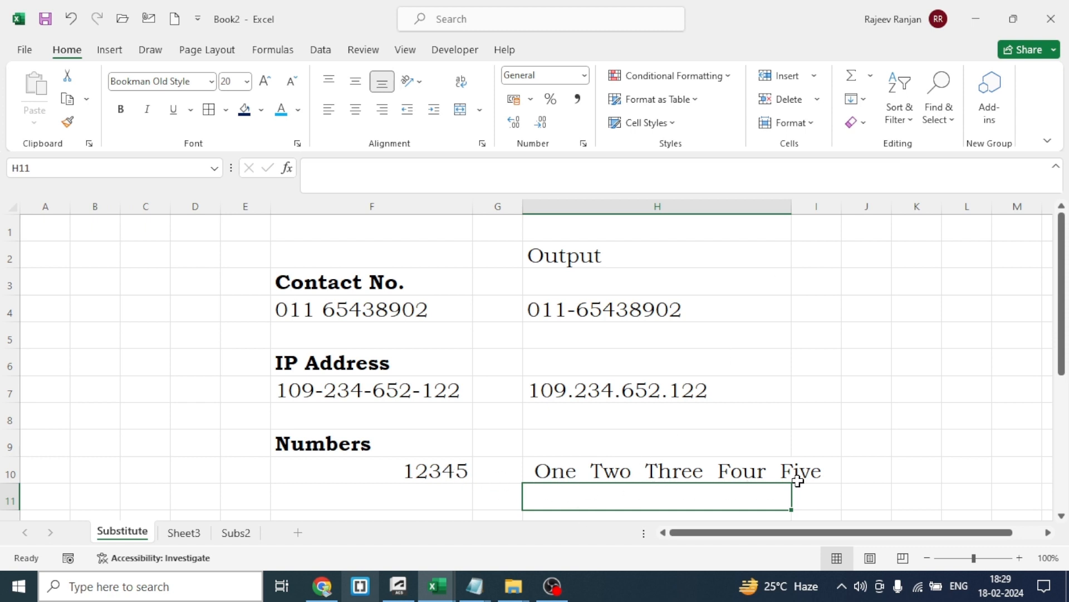
# Change the number in F10 to 345 and check the nested SUBSTITUTE result in H10
pyautogui.click(442, 476)
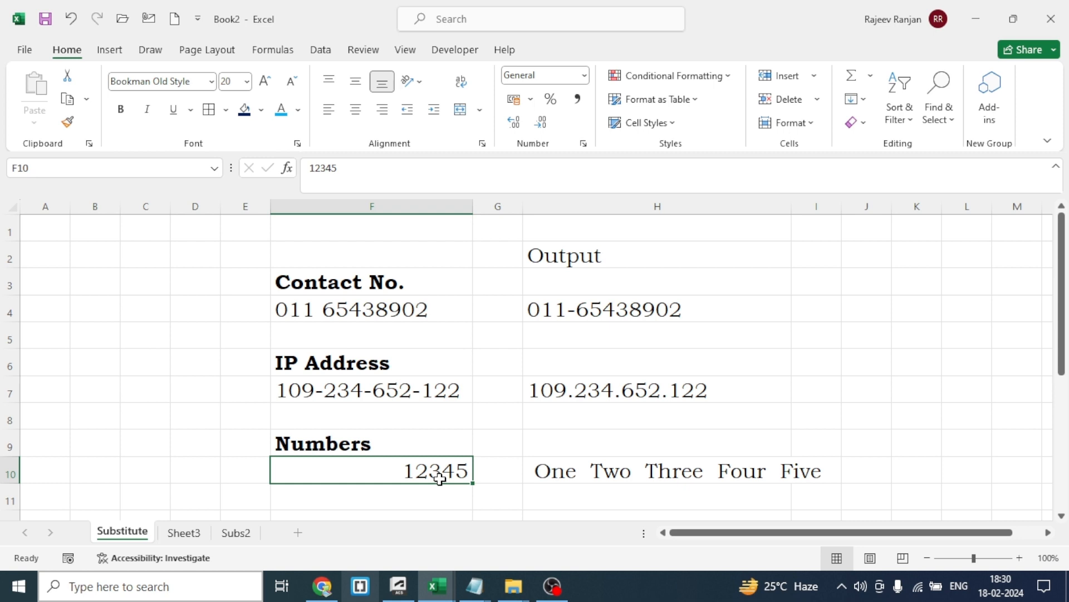
pyautogui.write('345')
pyautogui.click(461, 513)
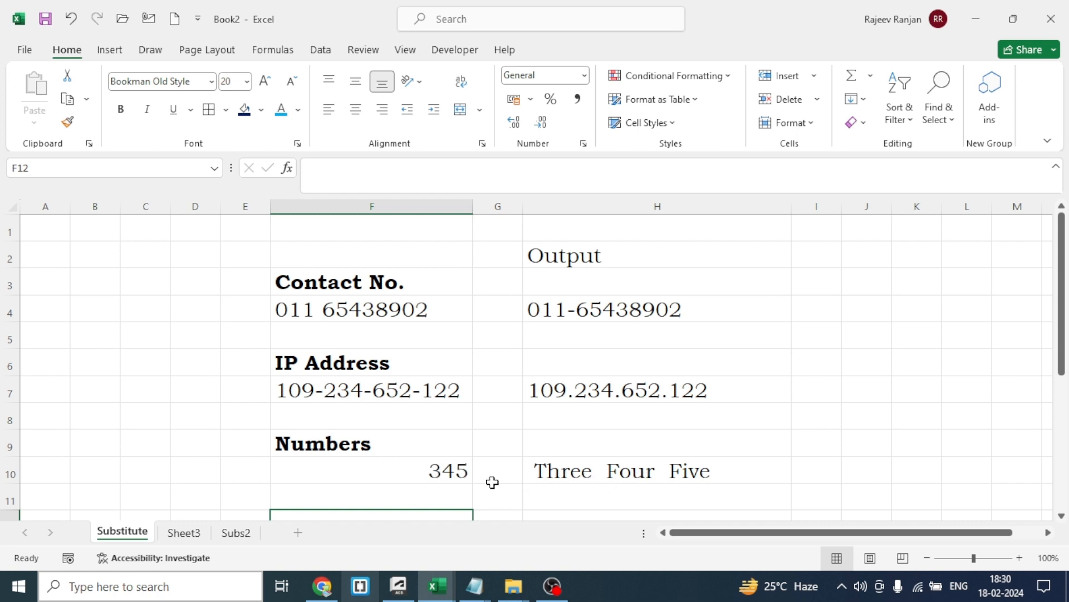
pyautogui.click(585, 474)
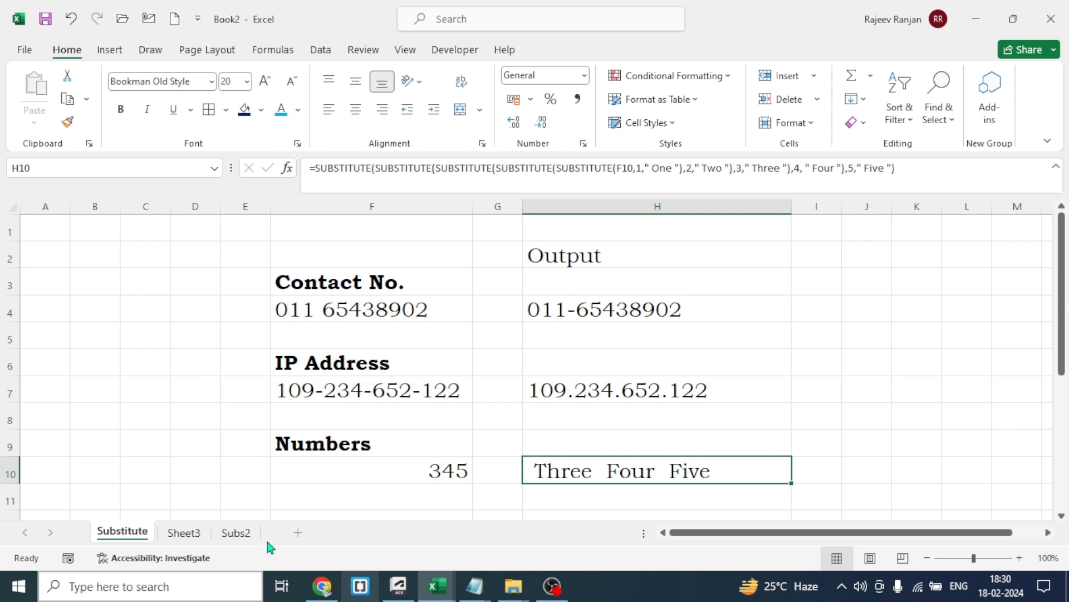
# On the Subs2 sheet, enter =SUBSTITUTE(D4,E4,F4) in H4 to replace the old text in "time" with the new text
pyautogui.click(235, 532)
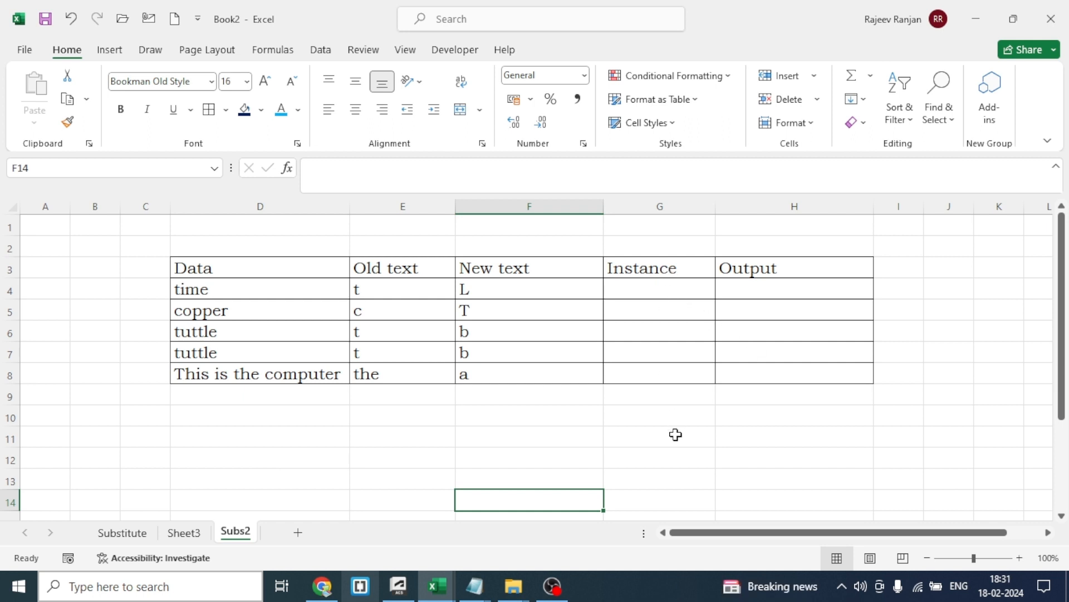
pyautogui.click(768, 292)
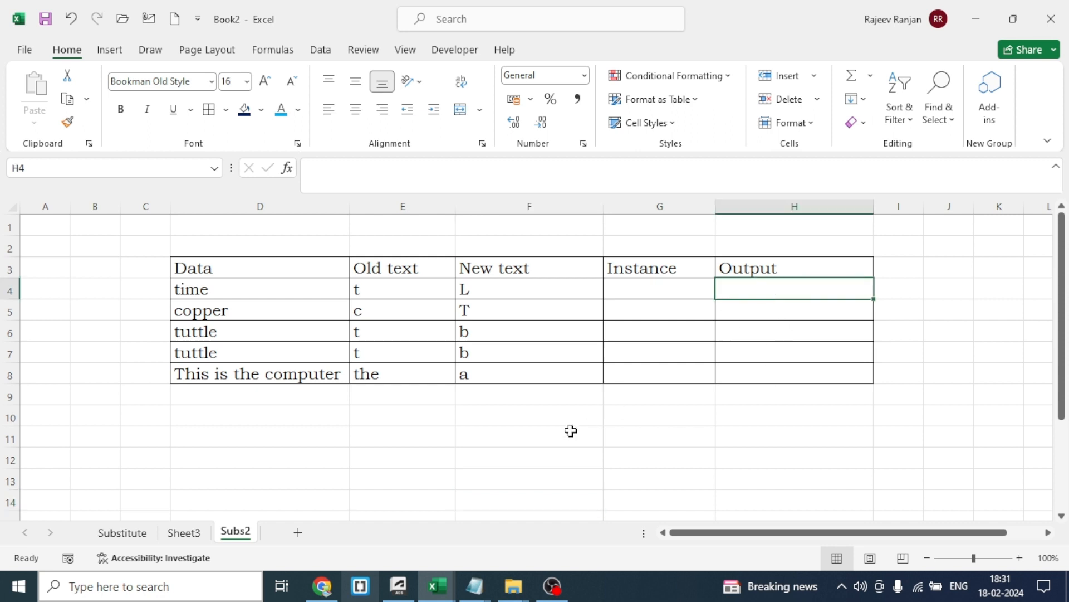
pyautogui.write('=SUBSTITUTE(')
pyautogui.click(248, 294)
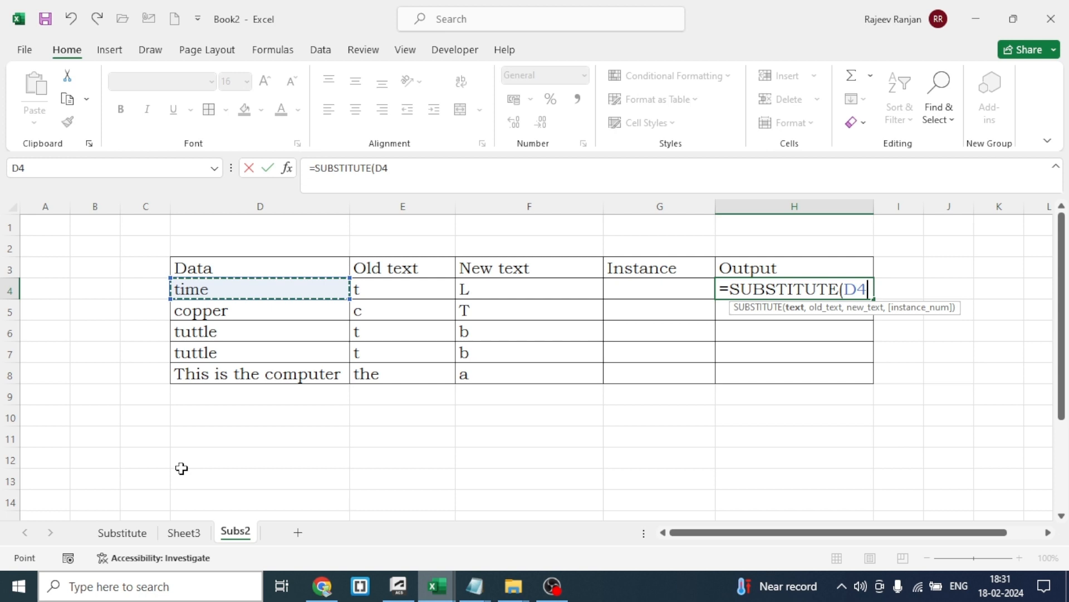
pyautogui.write(',')
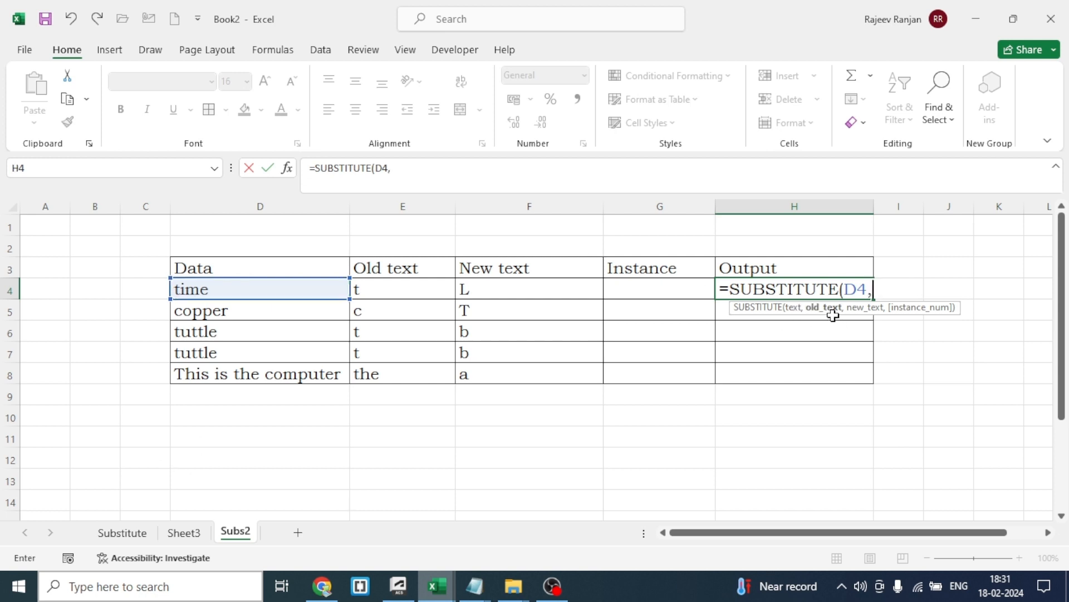
pyautogui.click(400, 288)
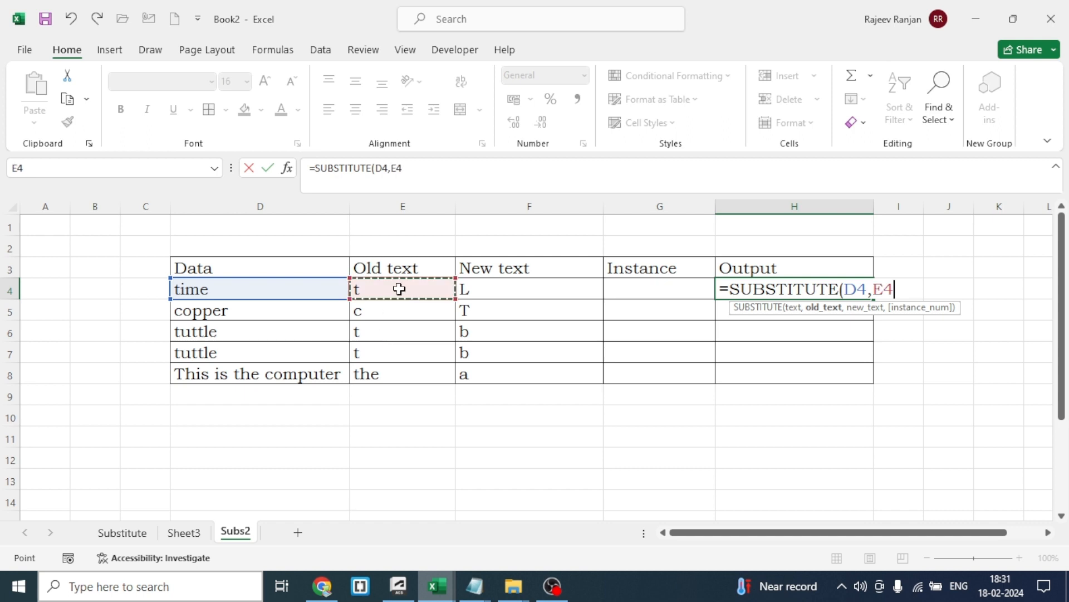
pyautogui.write(',')
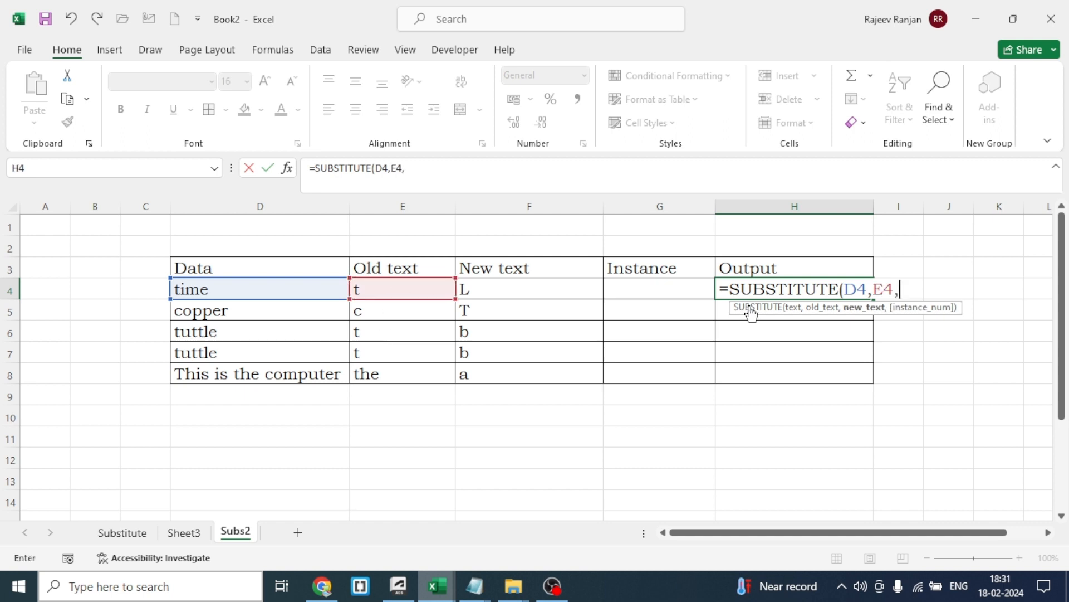
pyautogui.click(533, 292)
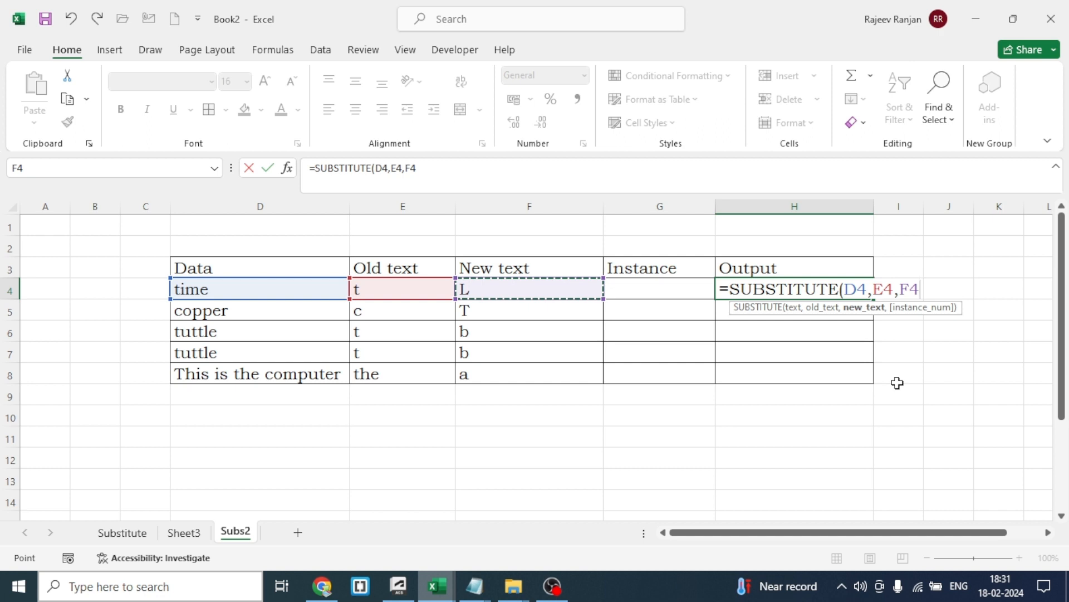
pyautogui.write(')')
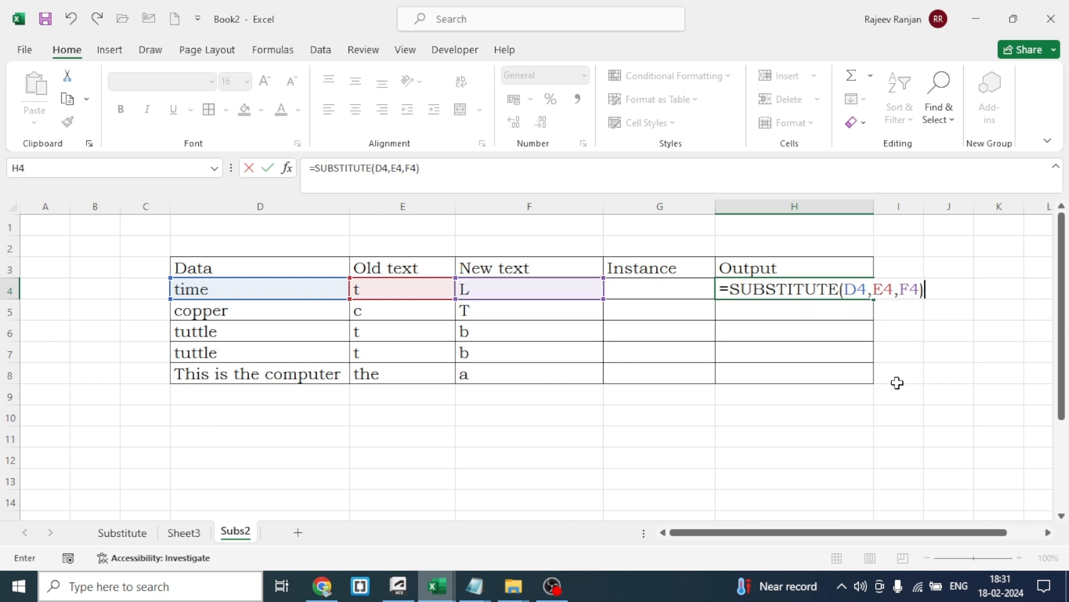
pyautogui.press('Return')
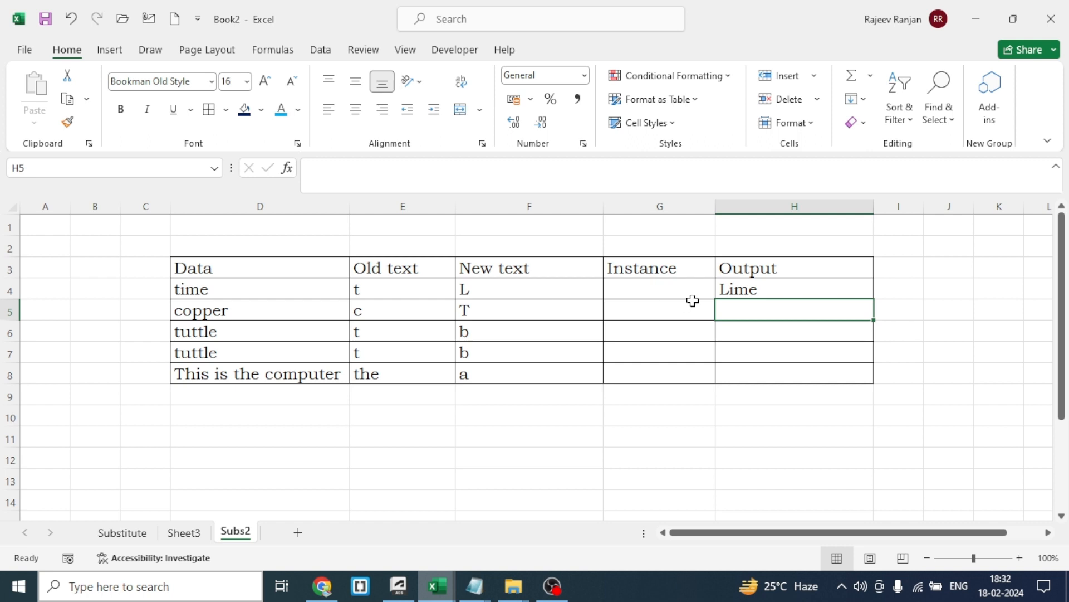
# Enter =SUBSTITUTE(D5,E5,F5) in H5 to replace the "c" in "copper" with "T"
pyautogui.click(221, 316)
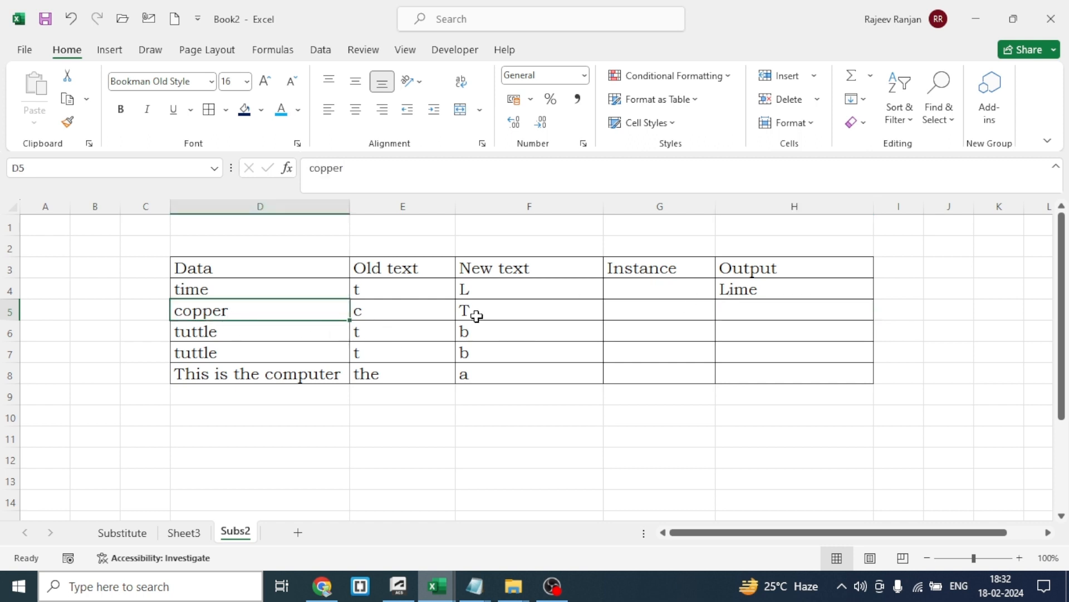
pyautogui.click(772, 315)
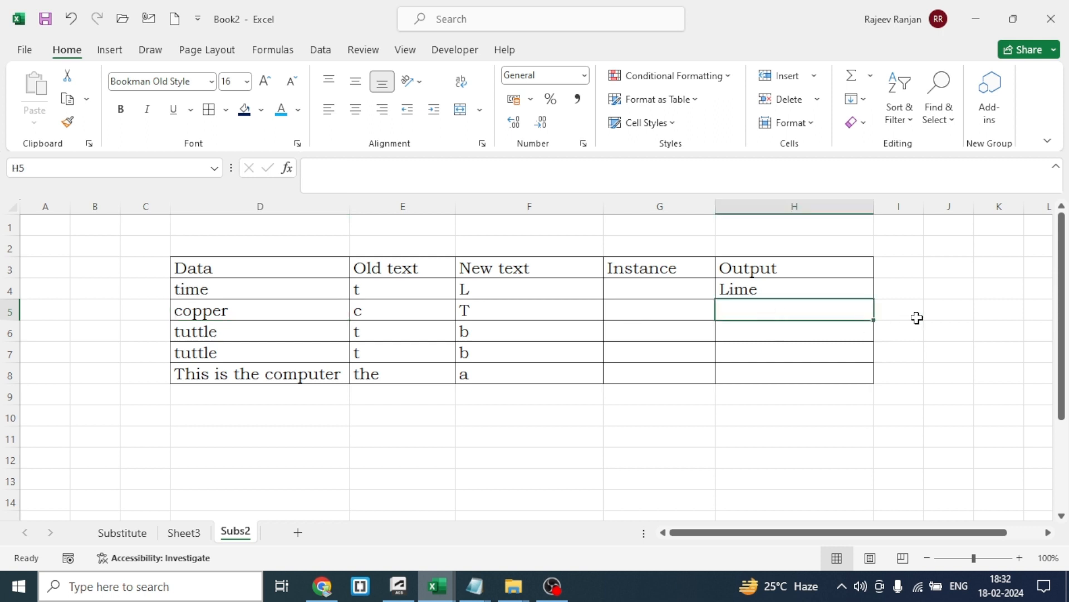
pyautogui.write('=')
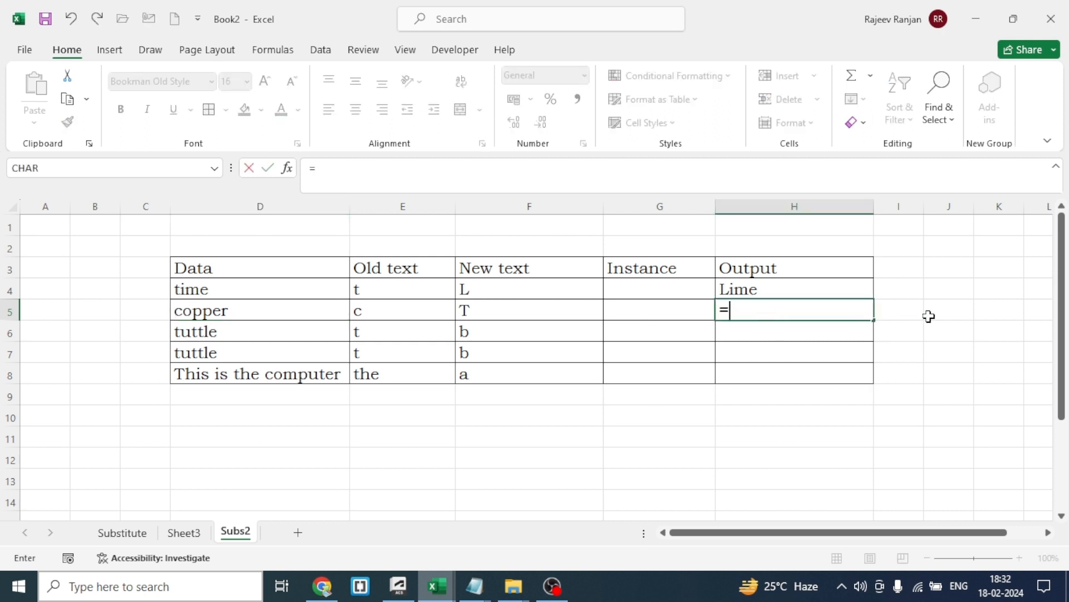
pyautogui.write('sub')
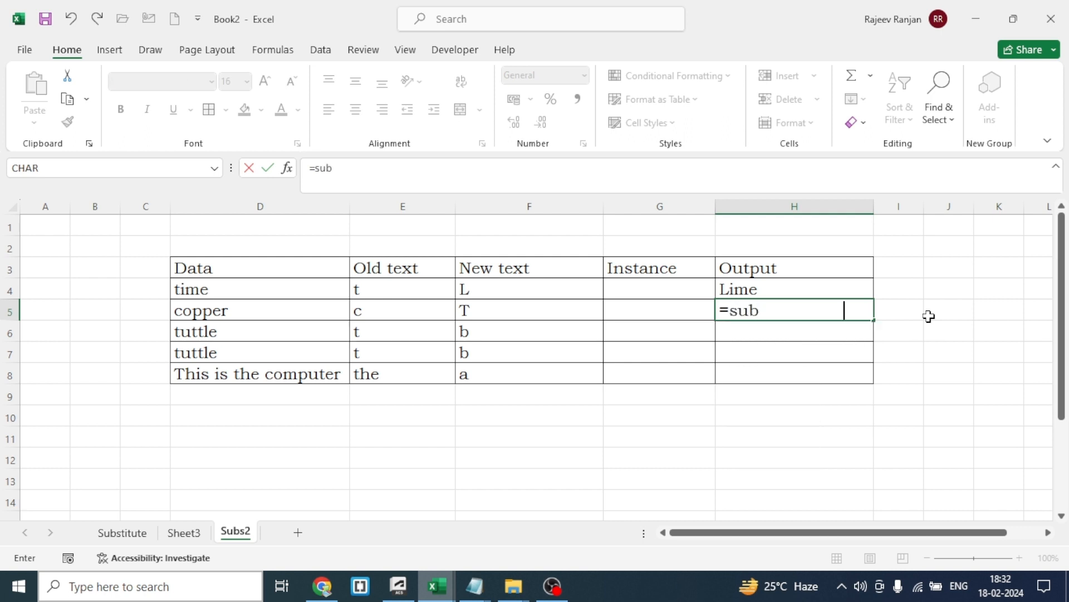
pyautogui.press('Tab')
pyautogui.click(223, 315)
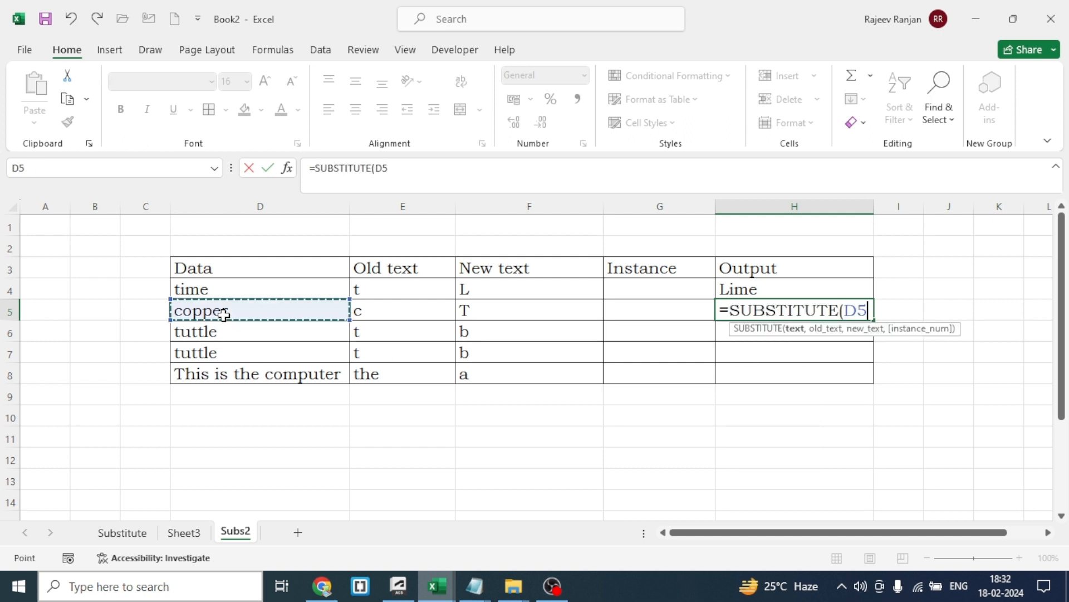
pyautogui.write(',')
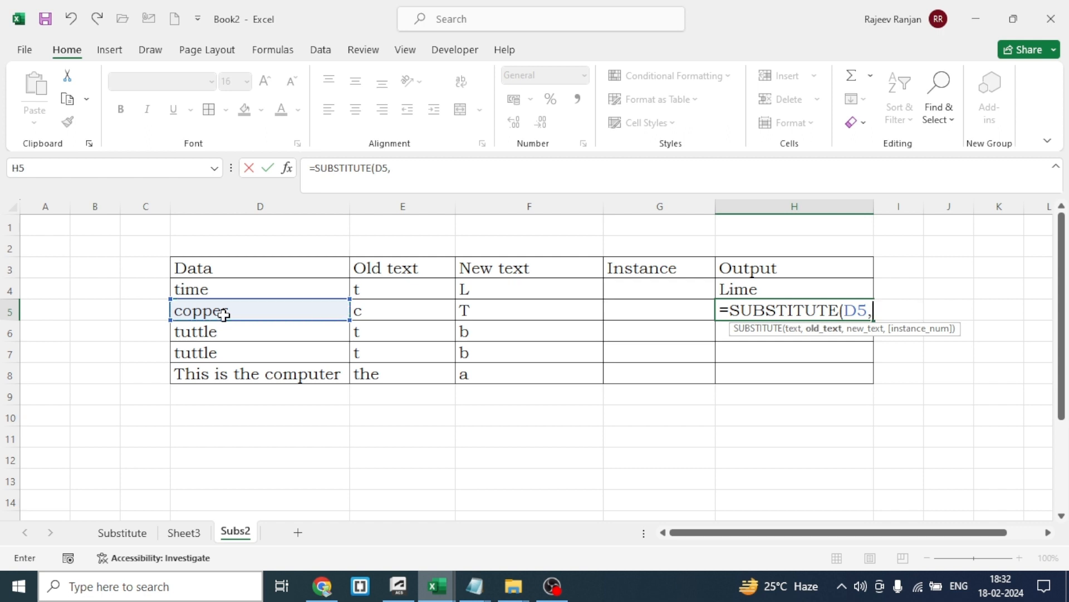
pyautogui.click(390, 312)
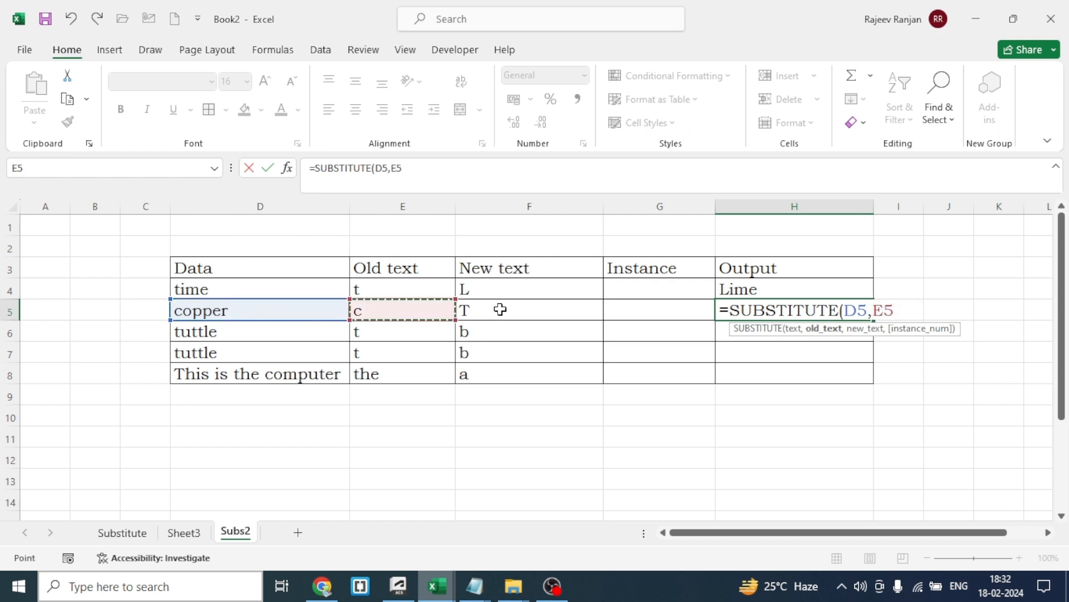
pyautogui.write(',')
pyautogui.click(524, 311)
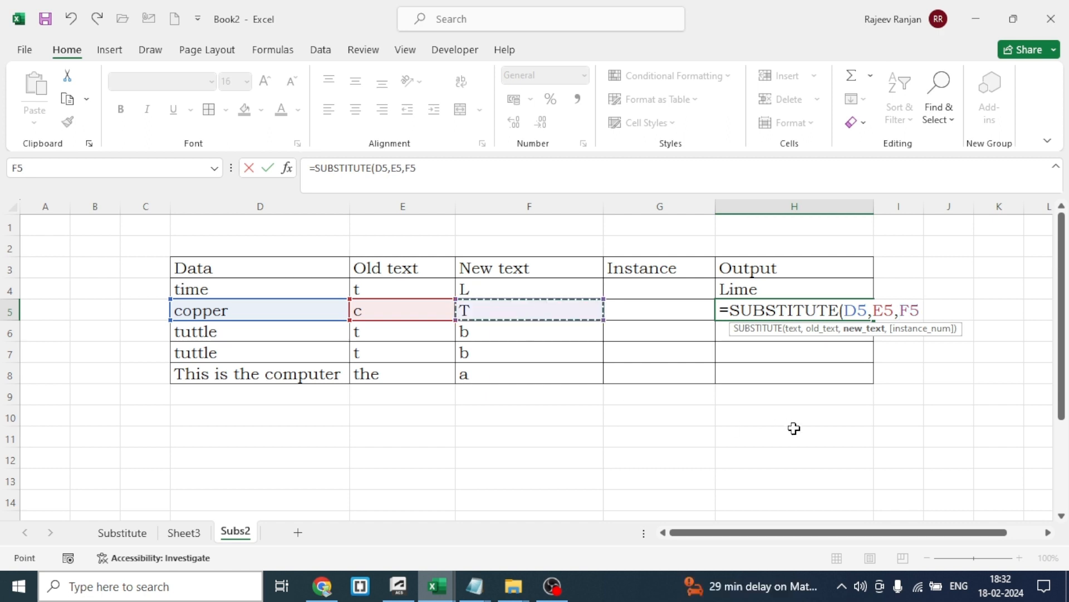
pyautogui.write(')')
pyautogui.press('Return')
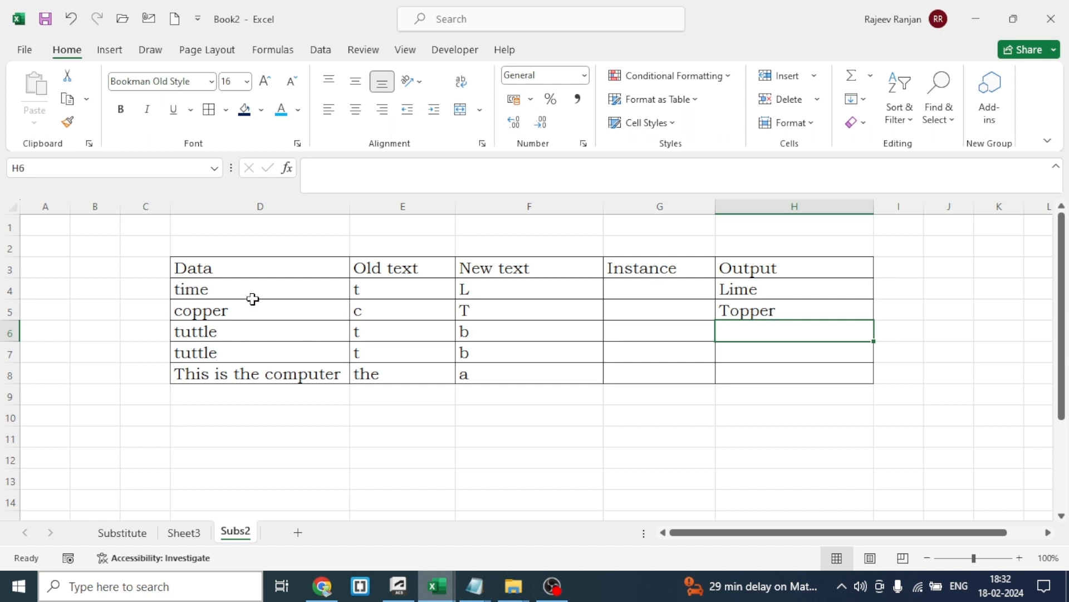
# Enter =SUBSTITUTE(D6,E6,F6) in H6 to replace every "t" in the first "tuttle" with "b"
pyautogui.click(221, 336)
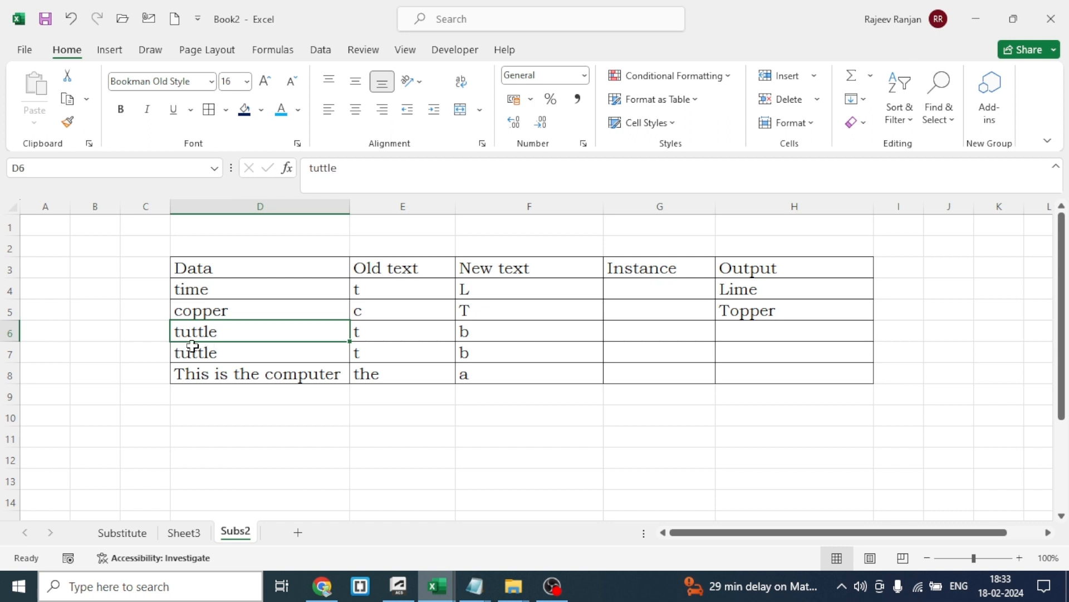
pyautogui.click(744, 339)
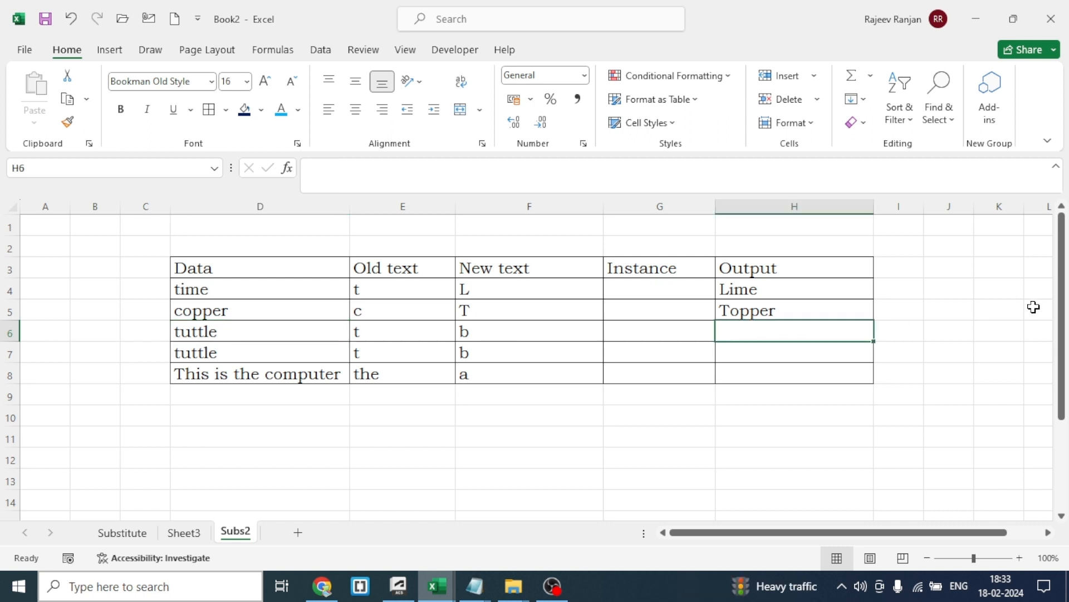
pyautogui.write('=')
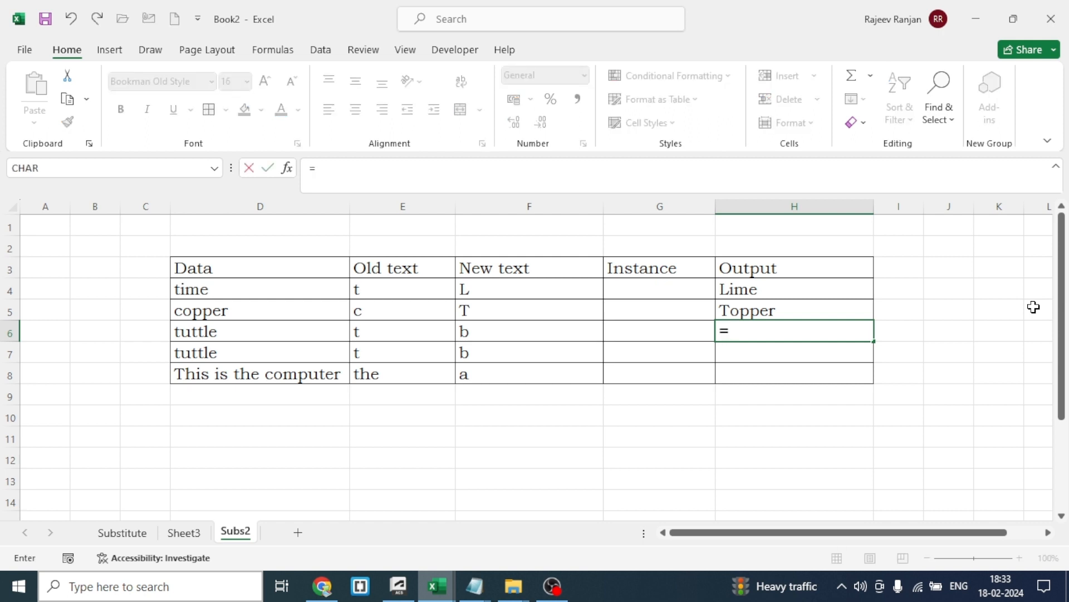
pyautogui.write('sub')
pyautogui.press('Tab')
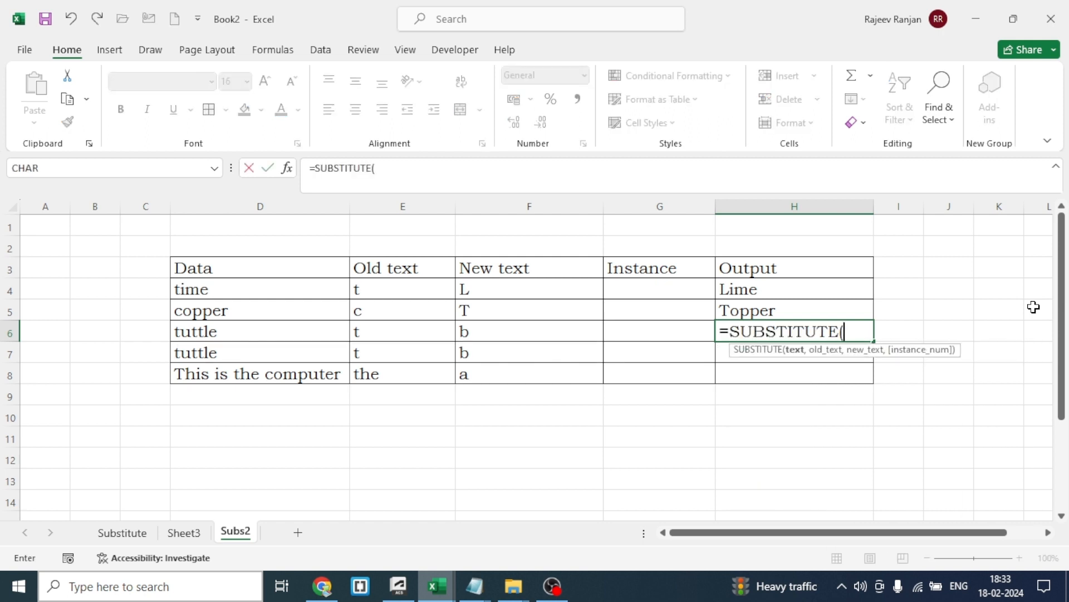
pyautogui.click(221, 335)
pyautogui.write(',')
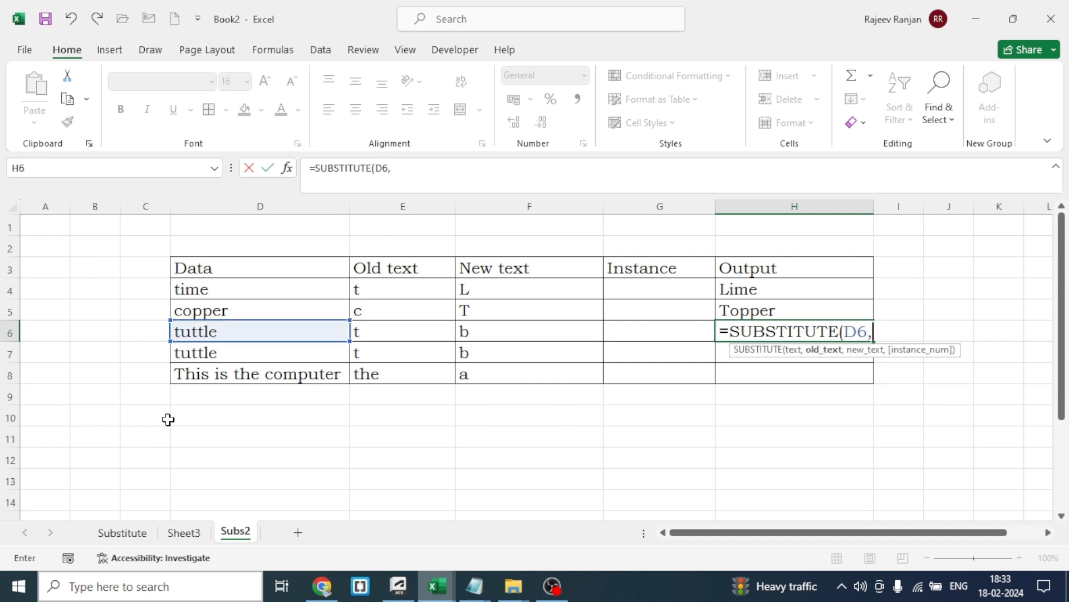
pyautogui.click(410, 334)
pyautogui.write(',')
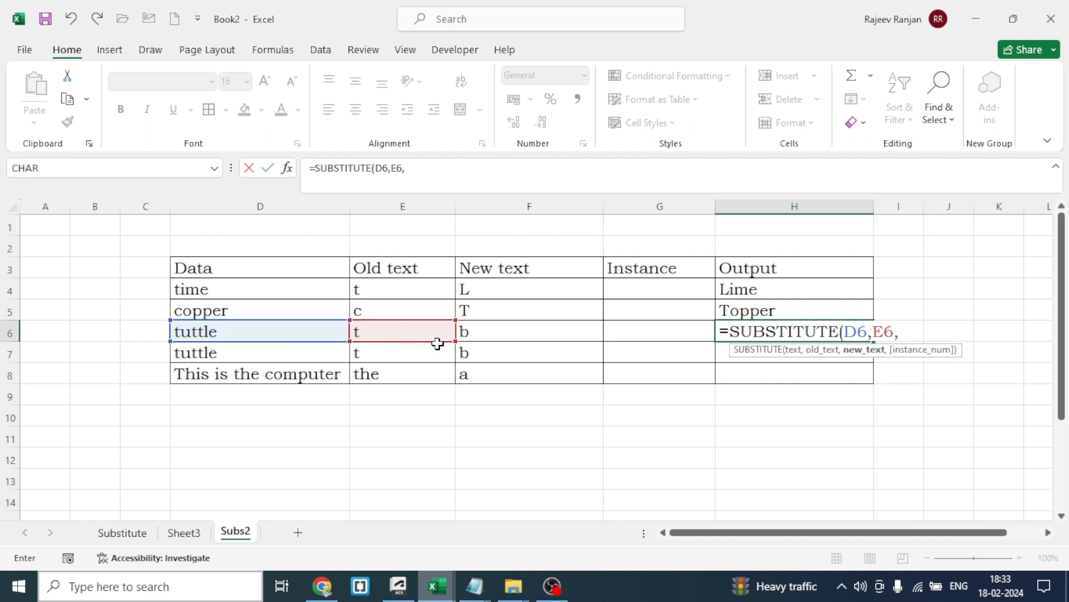
pyautogui.click(504, 330)
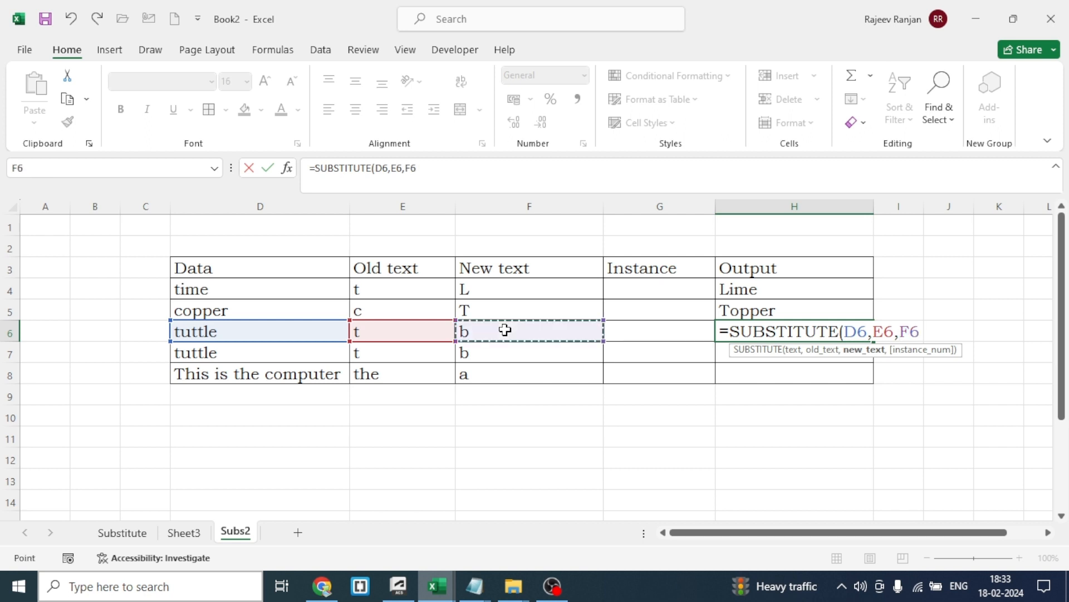
pyautogui.write(')')
pyautogui.press('Return')
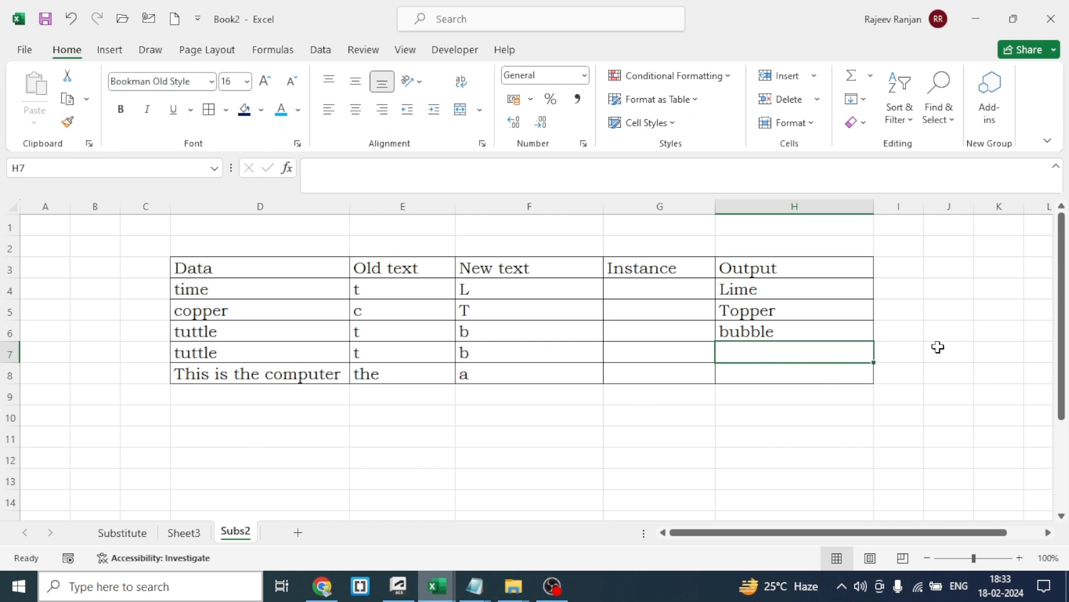
# Enter 1 as the instance number in G7 for the second "tuttle" row
pyautogui.click(671, 357)
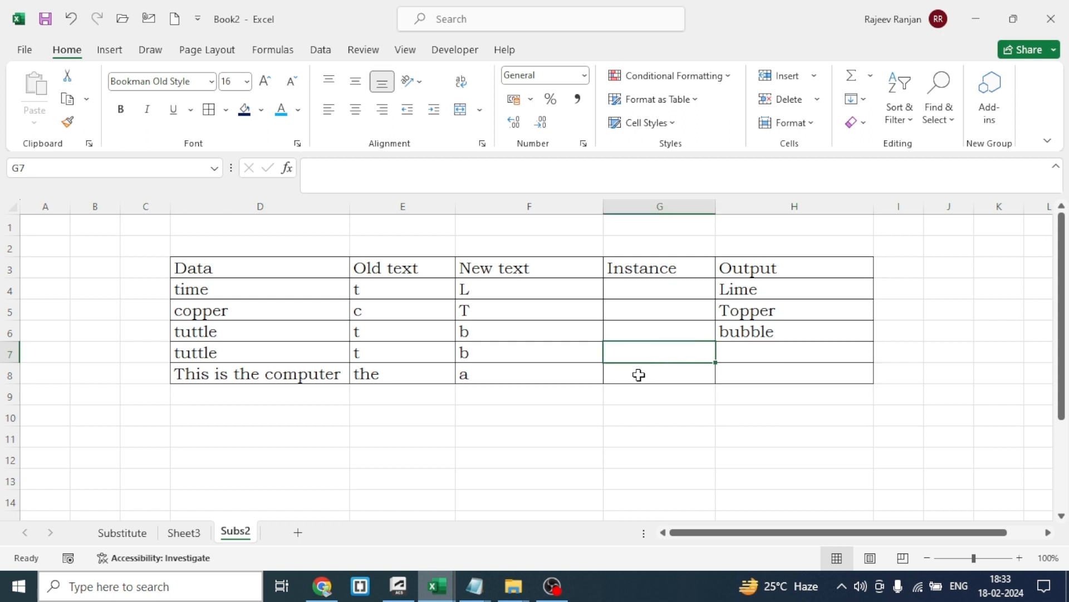
pyautogui.write('1')
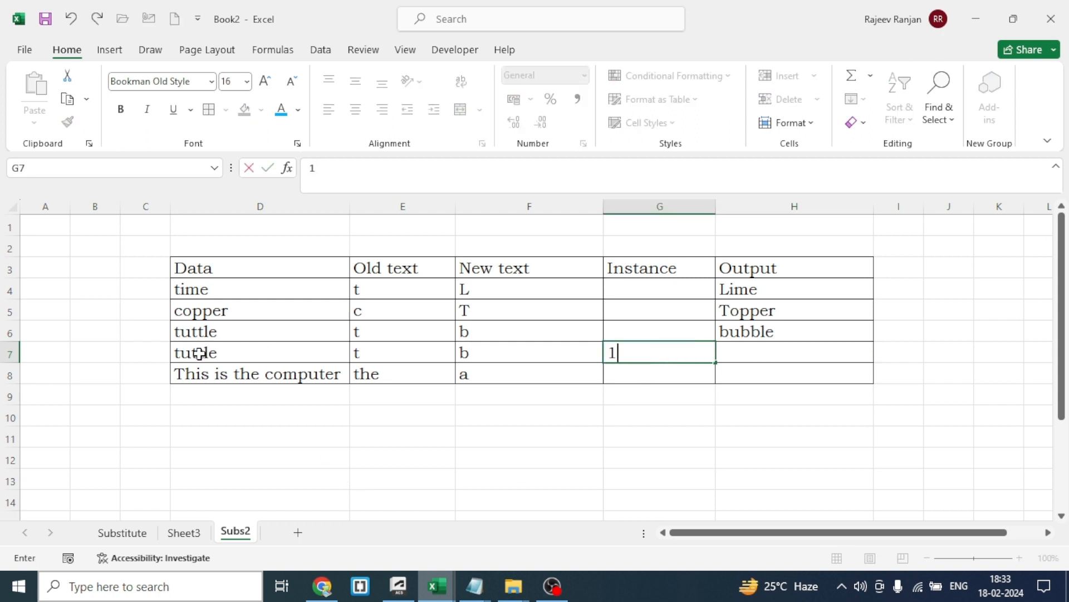
pyautogui.click(418, 467)
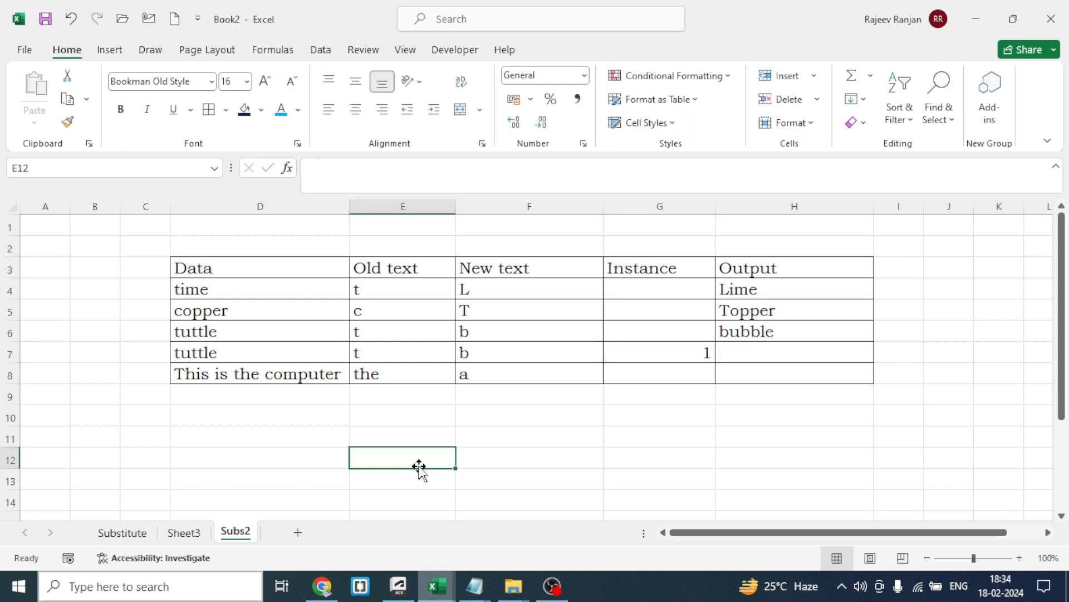
# Enter =SUBSTITUTE(D7,E7,F7,G7) in H7 to replace only the first "t" in the second "tuttle" with "b"
pyautogui.click(788, 353)
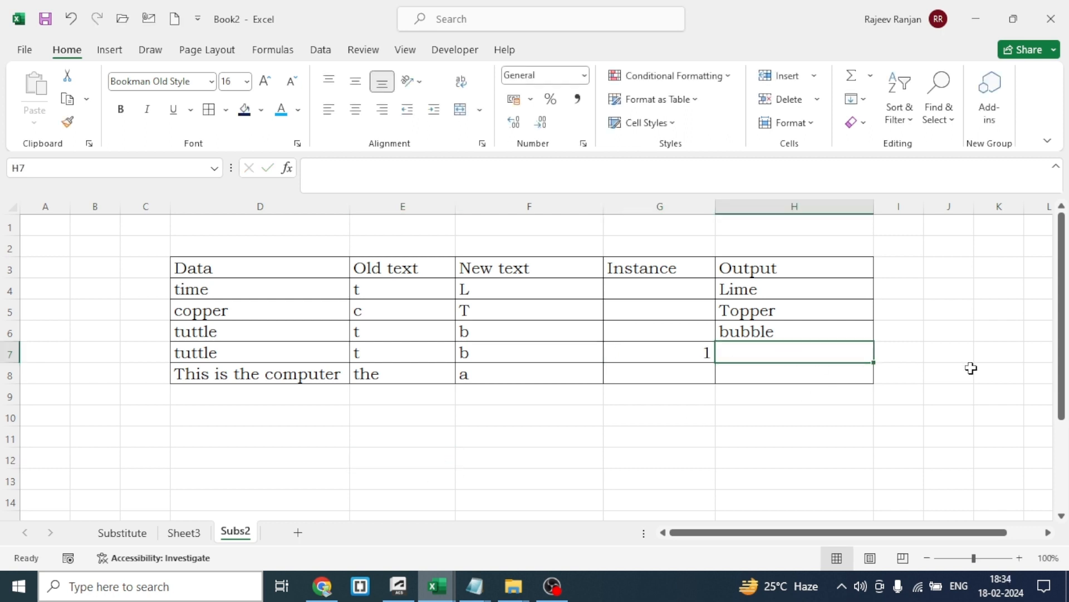
pyautogui.write('=')
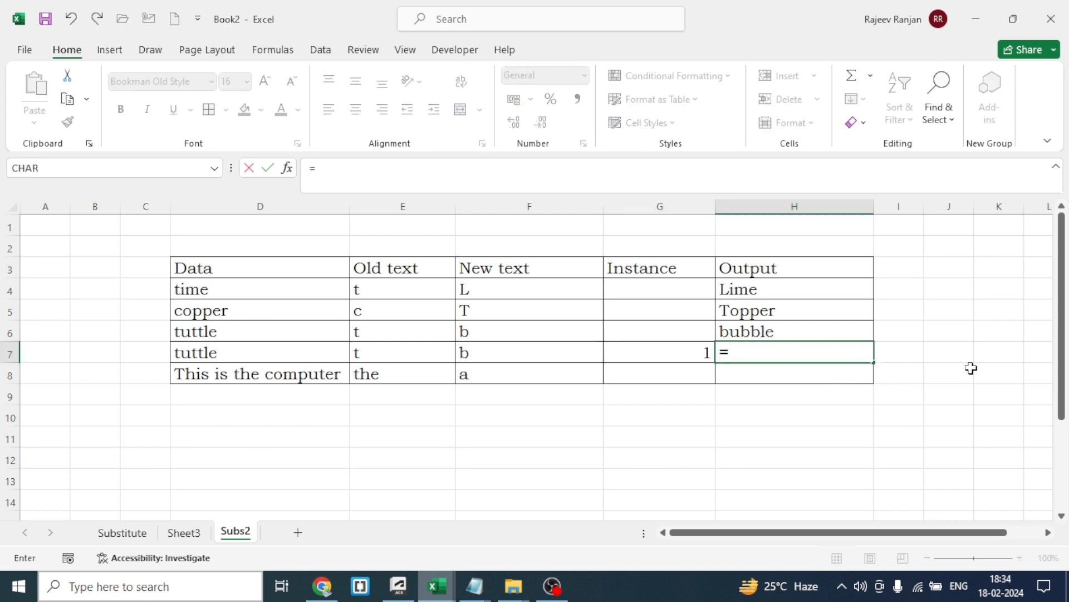
pyautogui.write('sub')
pyautogui.press('Tab')
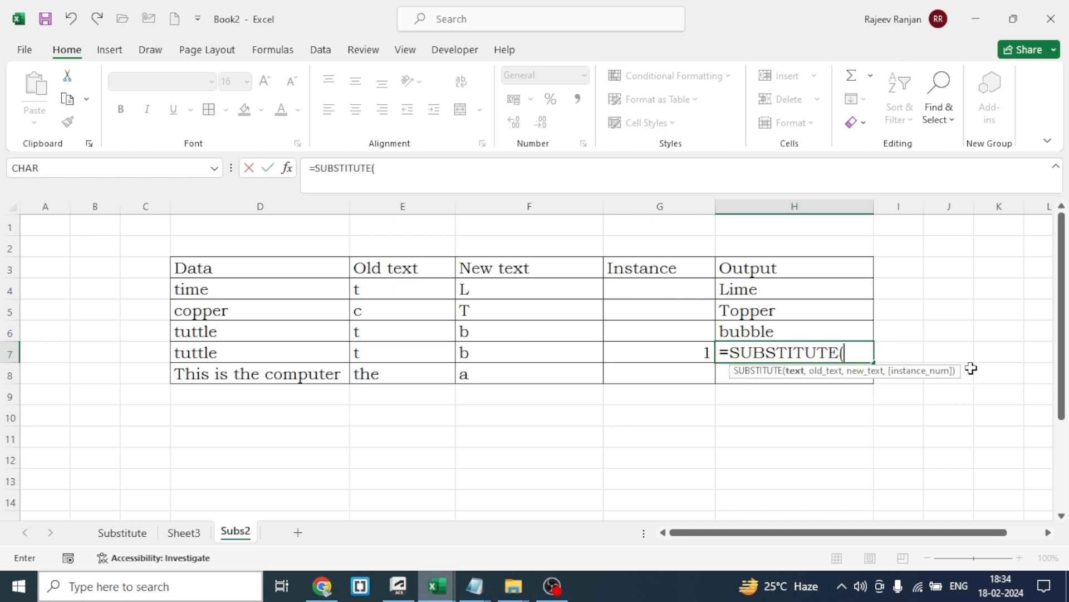
pyautogui.click(247, 352)
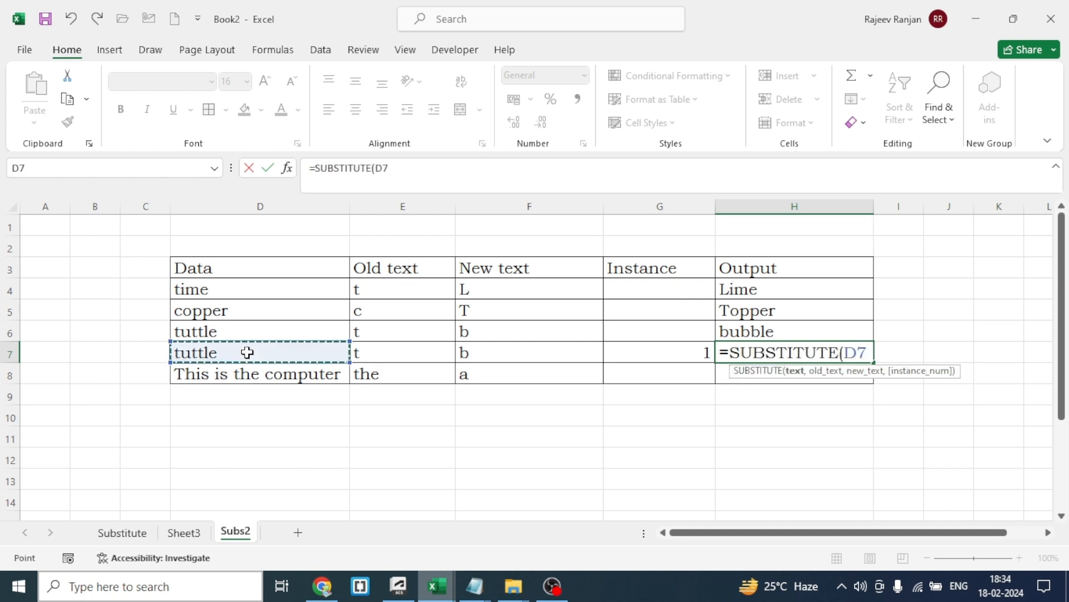
pyautogui.write(',')
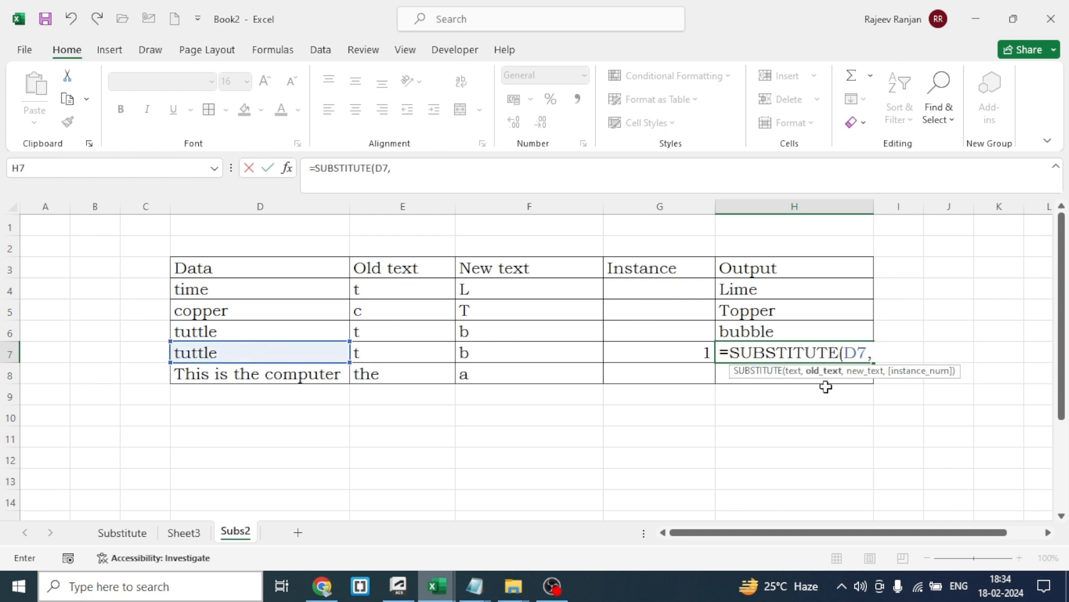
pyautogui.click(374, 354)
pyautogui.write(',')
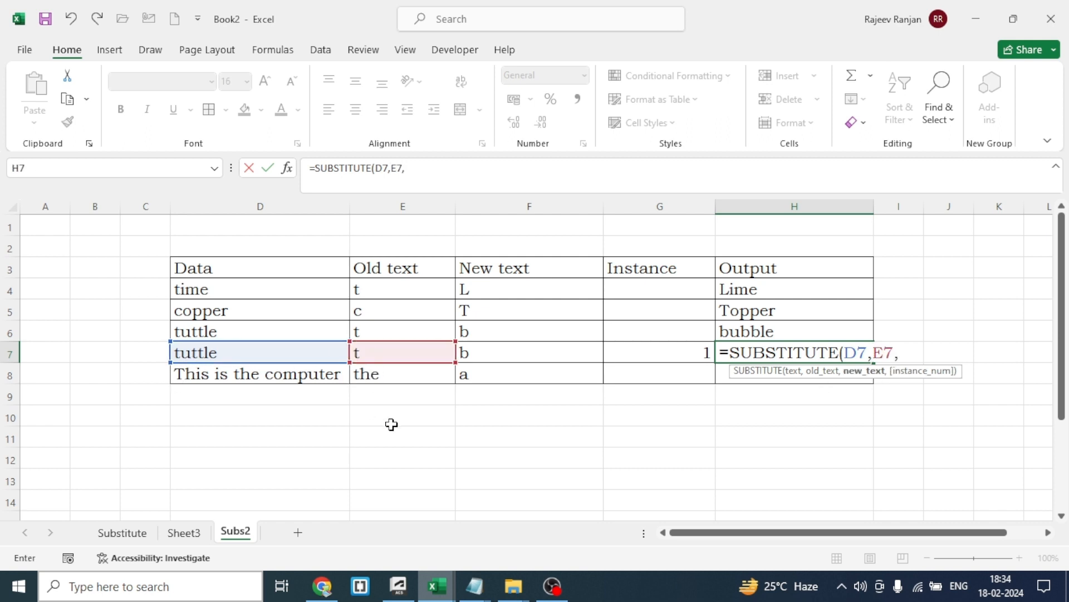
pyautogui.click(511, 356)
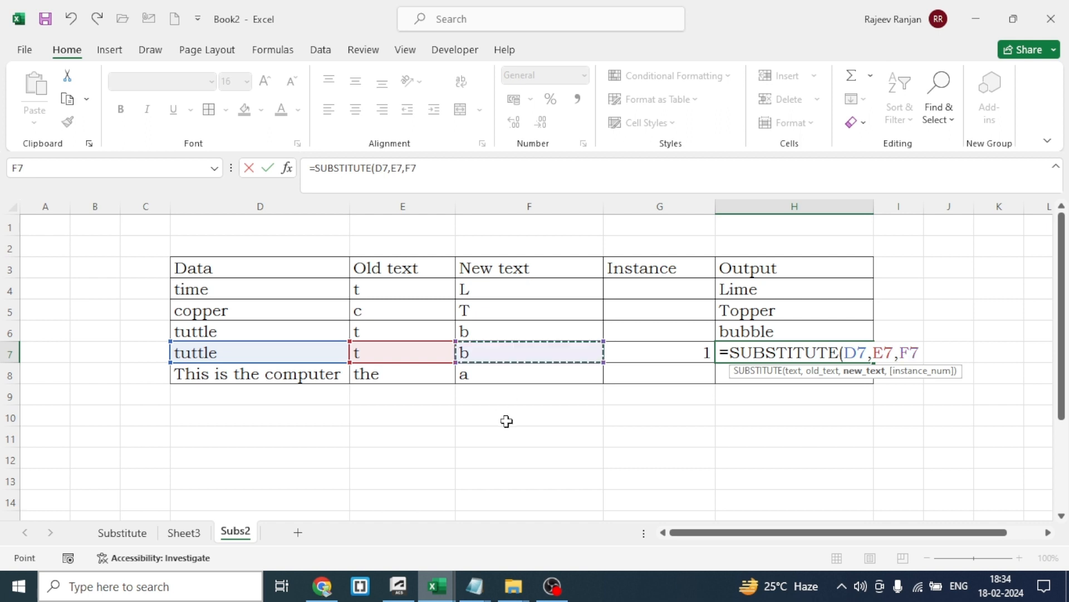
pyautogui.write(',1')
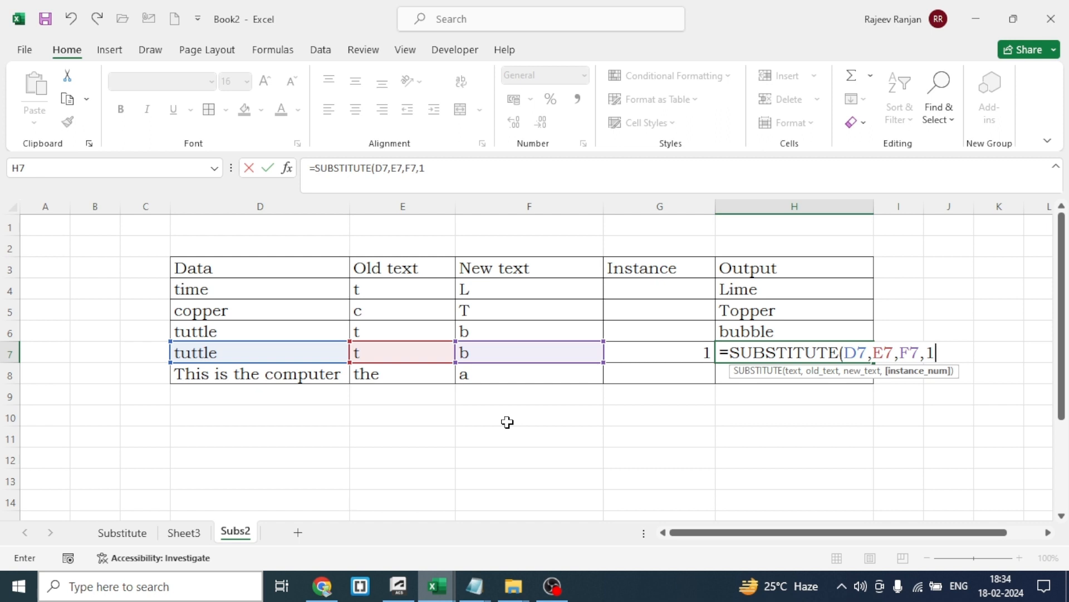
pyautogui.press('BackSpace')
pyautogui.click(685, 352)
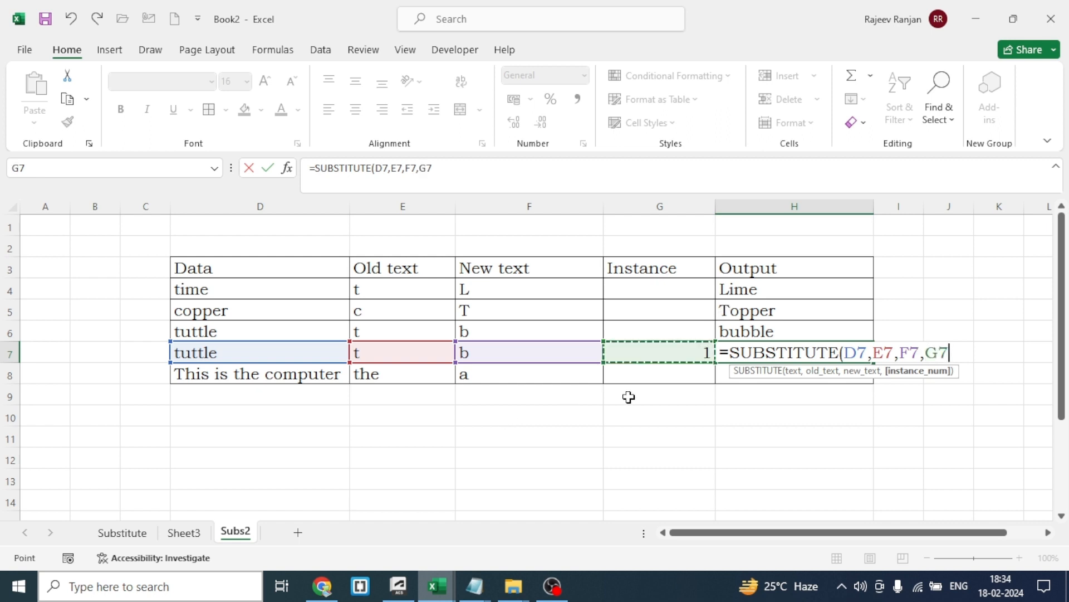
pyautogui.write(')')
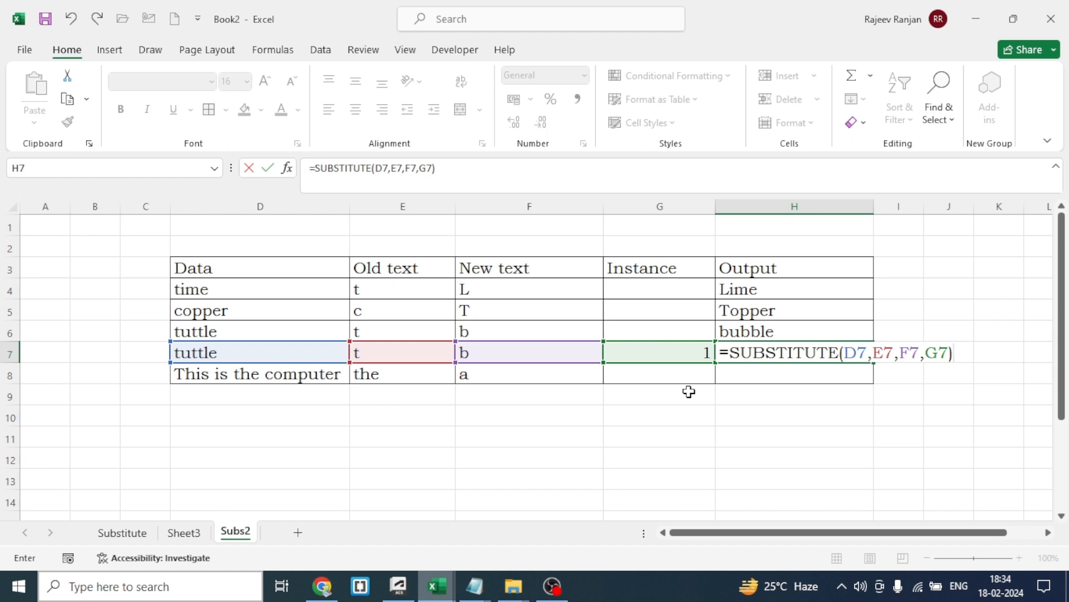
pyautogui.press('Return')
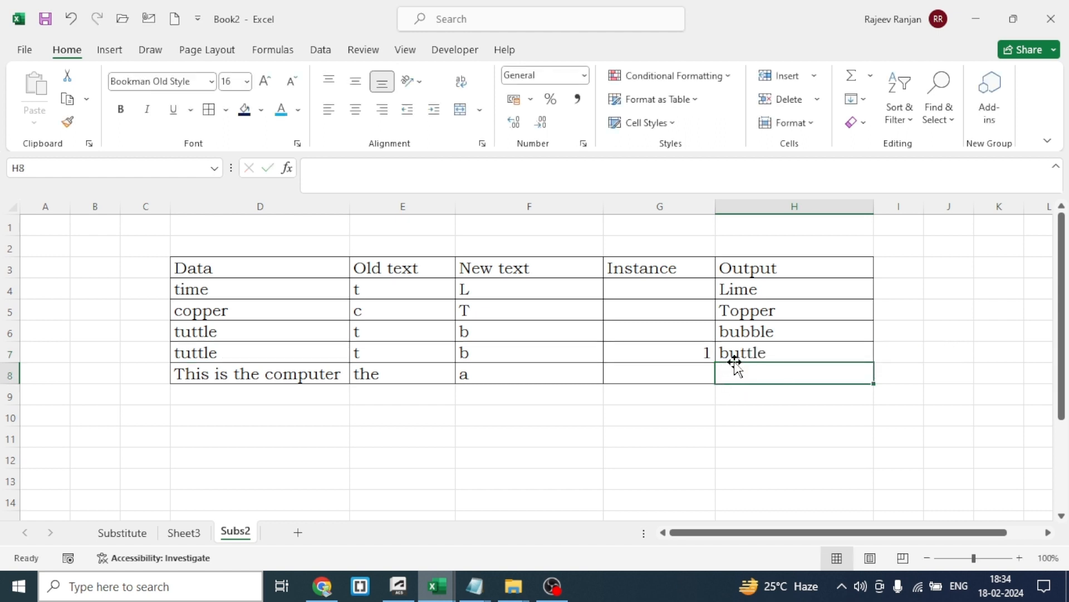
# Widen column D slightly and enter =SUBSTITUTE(D8,E8,F8) in H8 to replace "the" with "a" in the sentence
pyautogui.moveTo(350, 207); pyautogui.dragTo(388, 207)
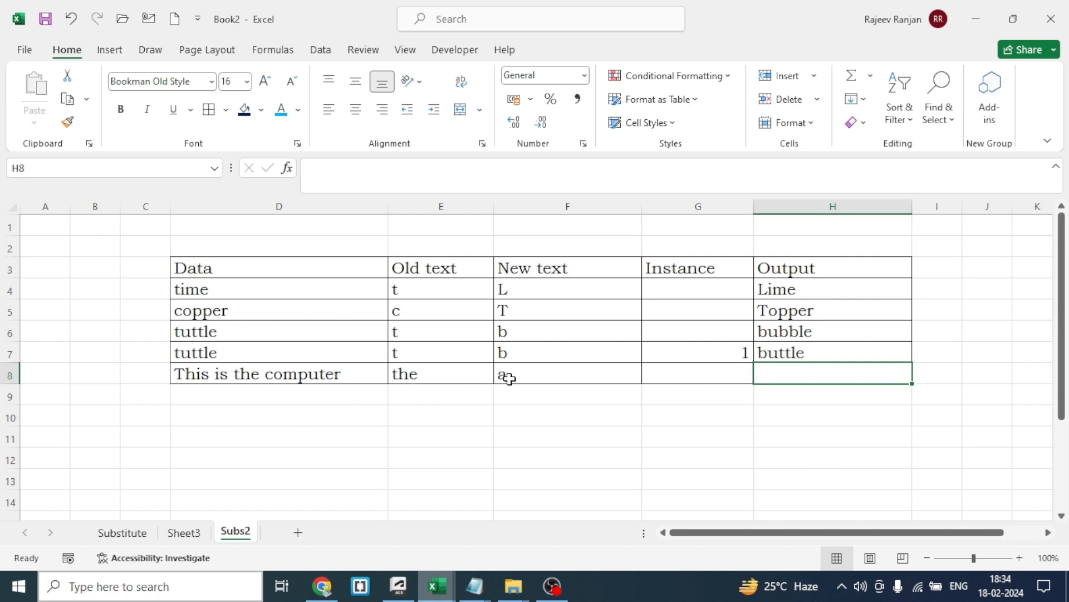
pyautogui.write('=')
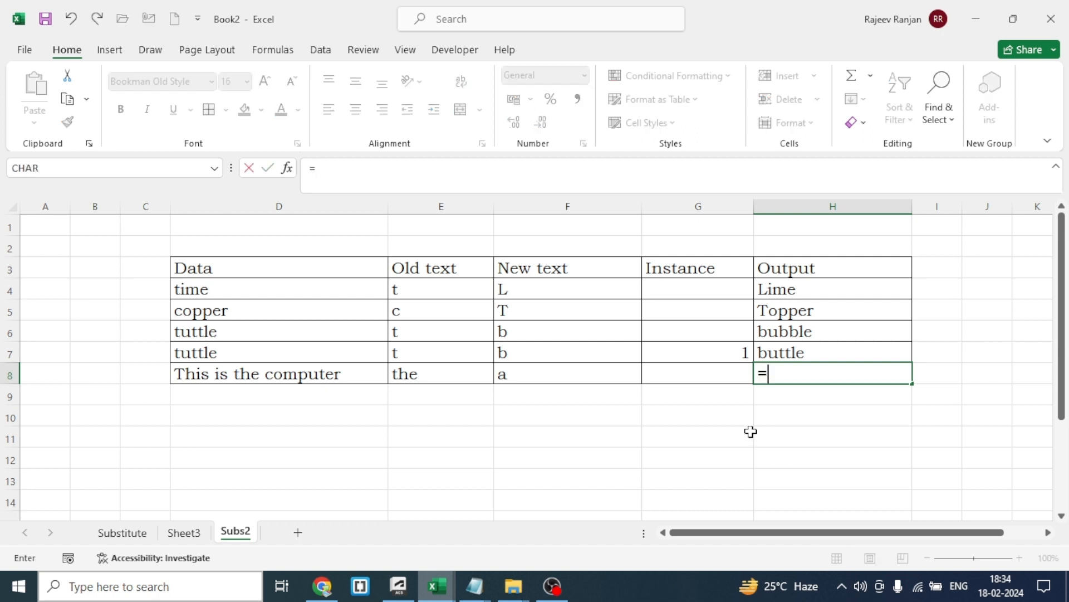
pyautogui.write('SUBSTITUTE(')
pyautogui.click(310, 379)
pyautogui.write(',')
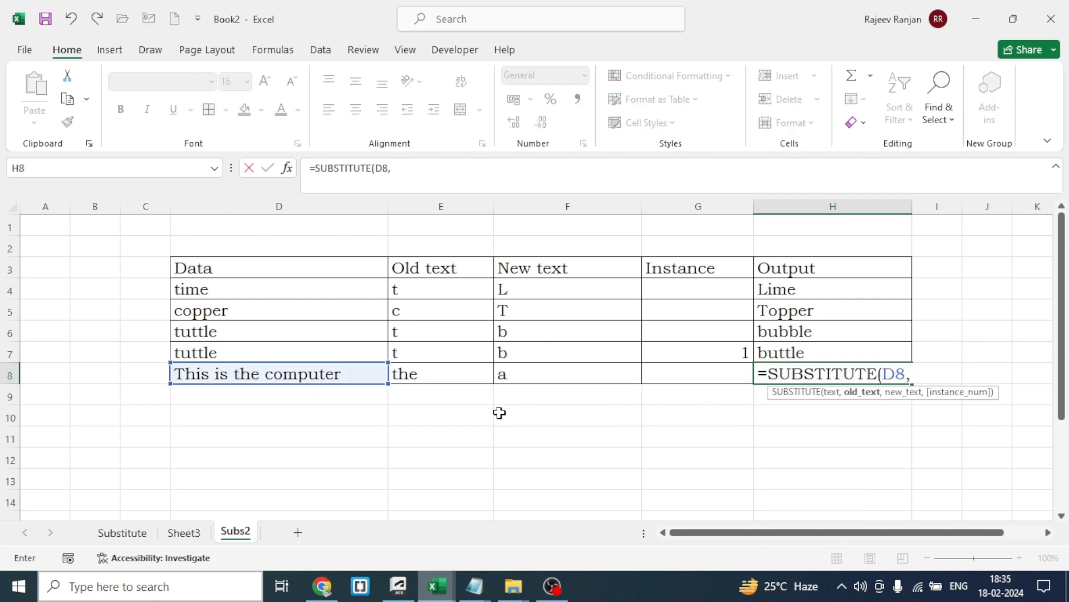
pyautogui.click(446, 373)
pyautogui.write(',')
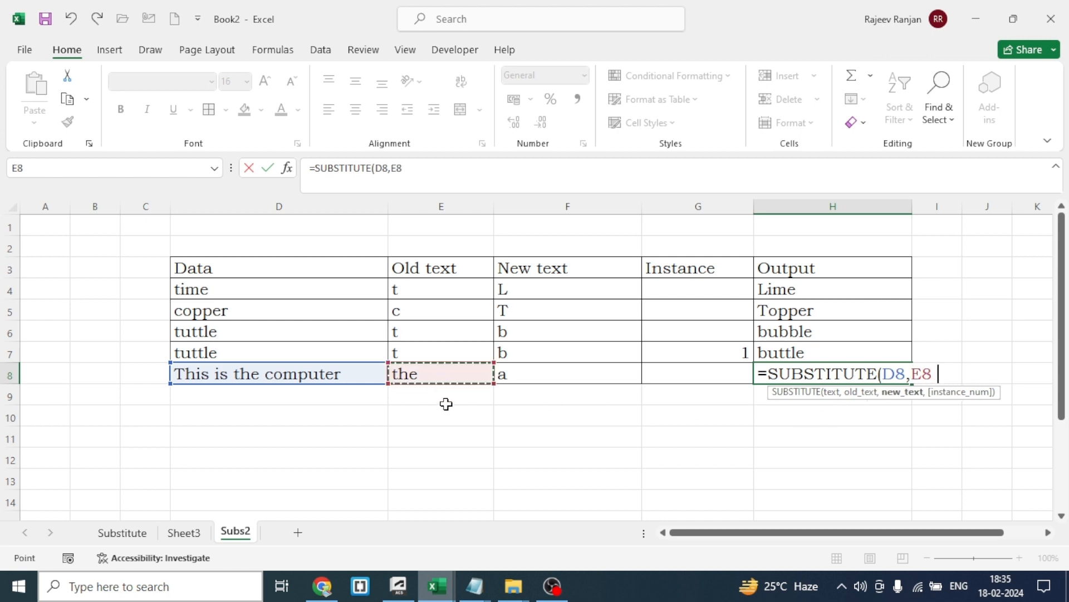
pyautogui.click(556, 375)
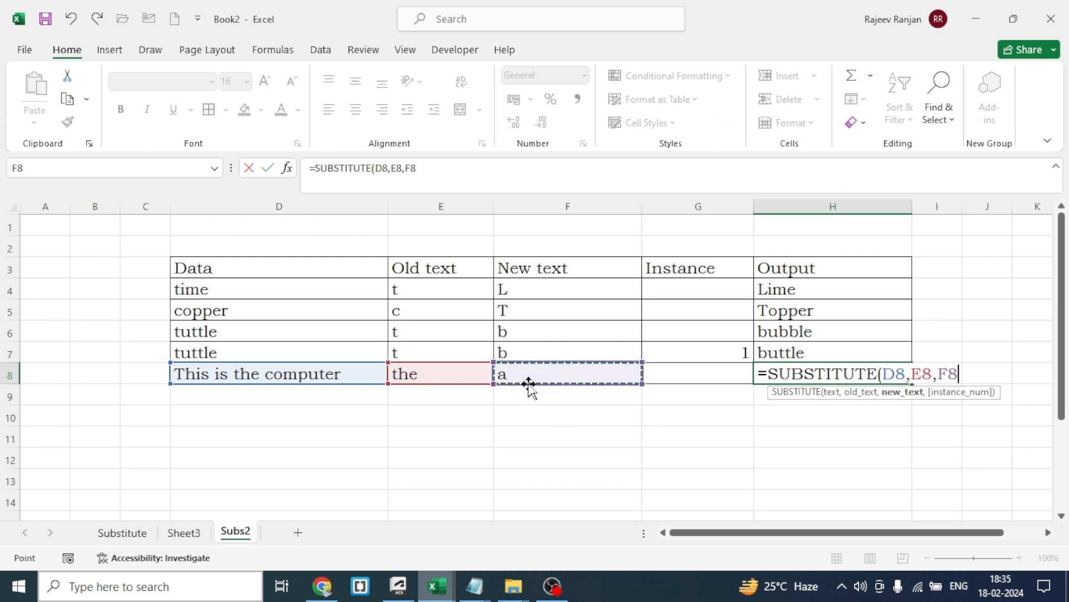
pyautogui.write(')')
pyautogui.press('Return')
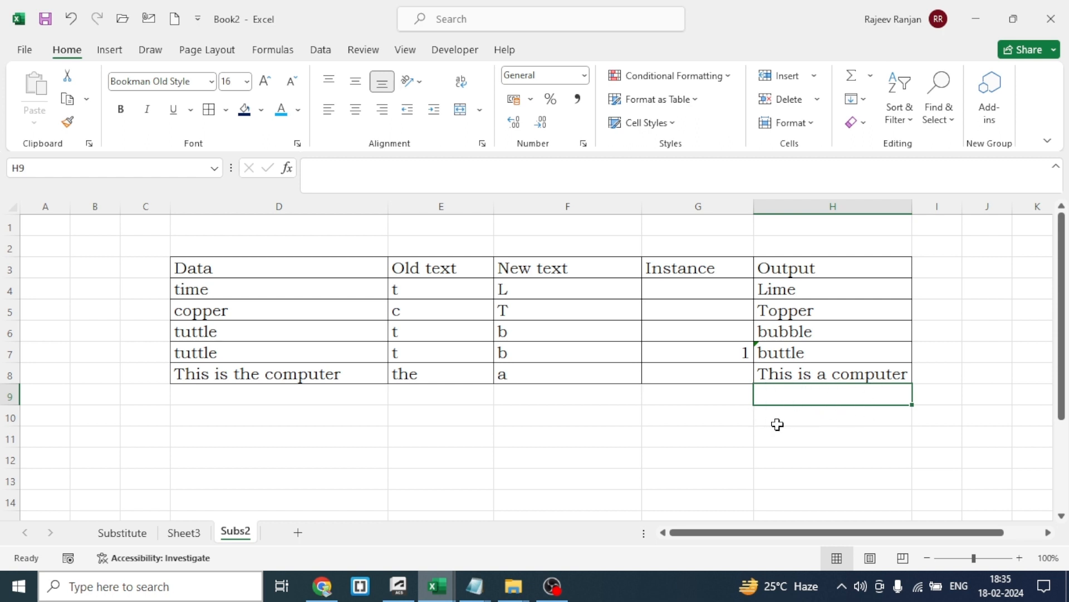
# On Sheet3, enter a REPLACE formula in F6 that swaps 3 characters of D6, starting at position 6, for the full surname
pyautogui.hotkey('ctrl', 'pageup')
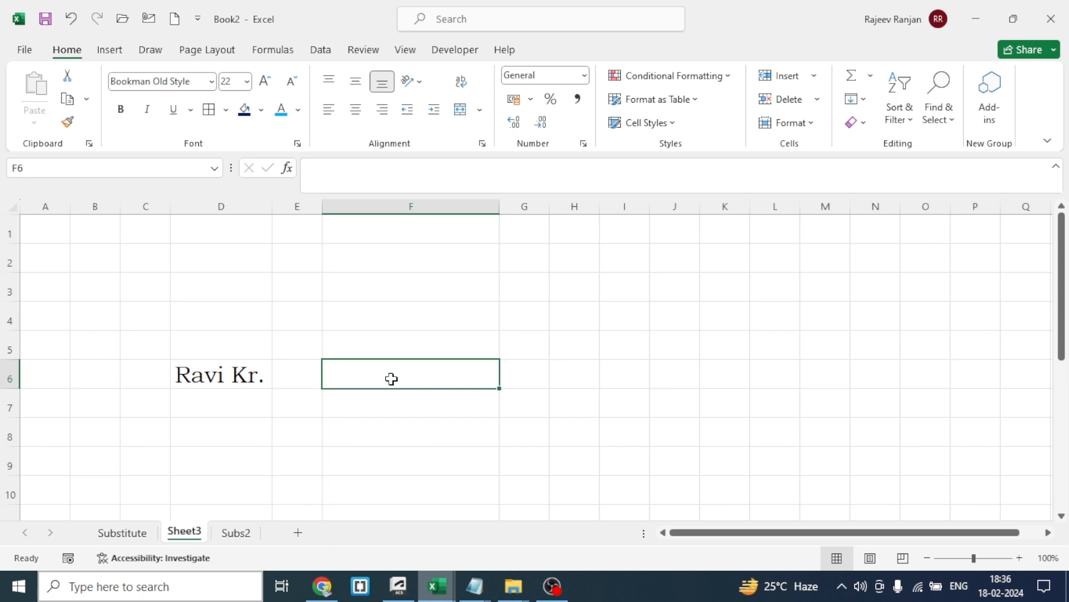
pyautogui.write('=rep')
pyautogui.press('Tab')
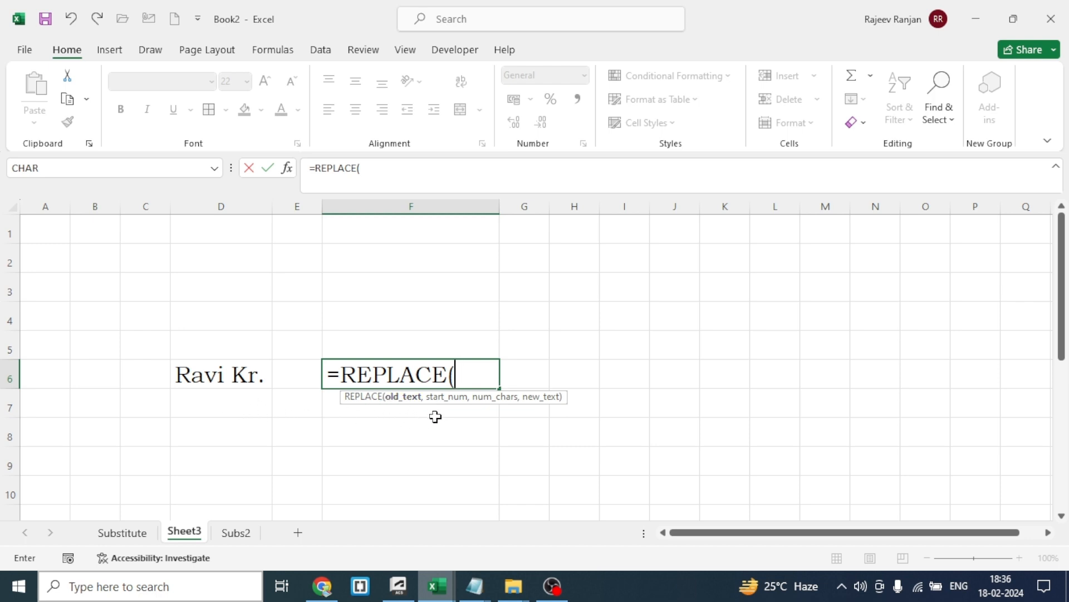
pyautogui.click(217, 378)
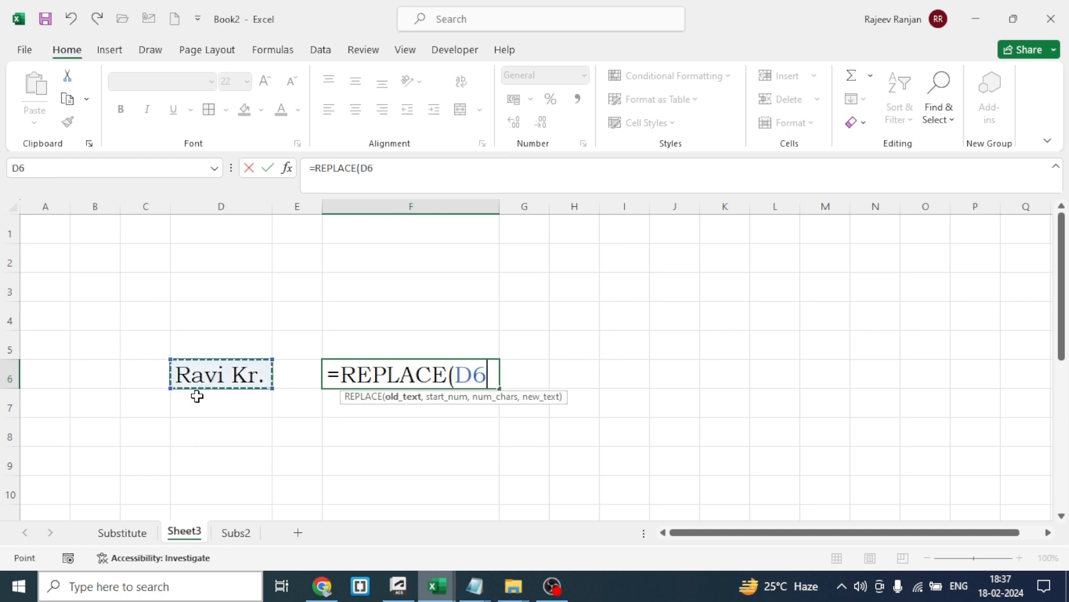
pyautogui.write(',')
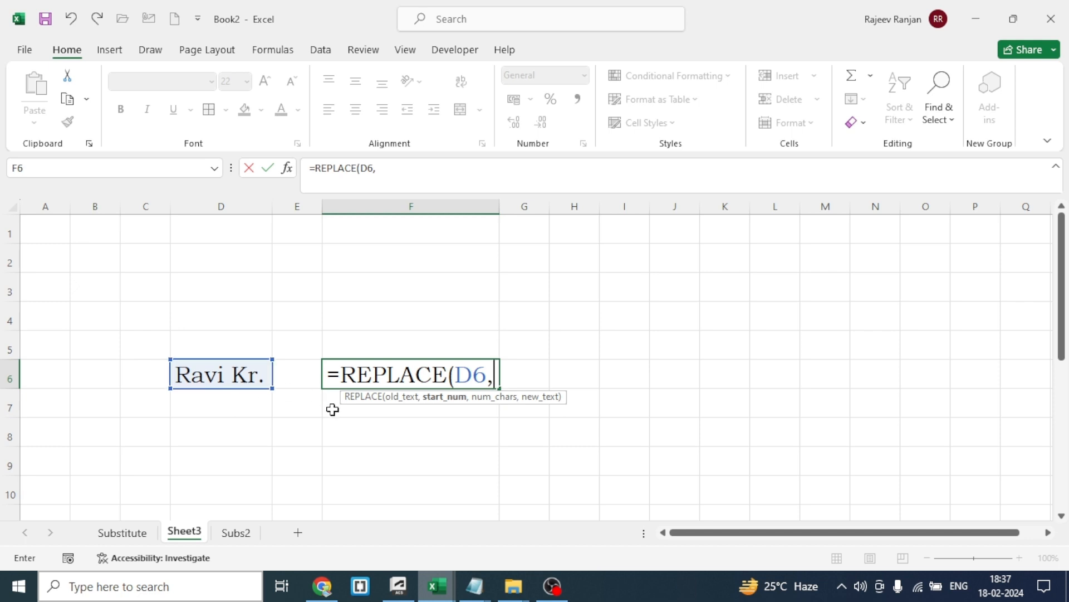
pyautogui.write('6,')
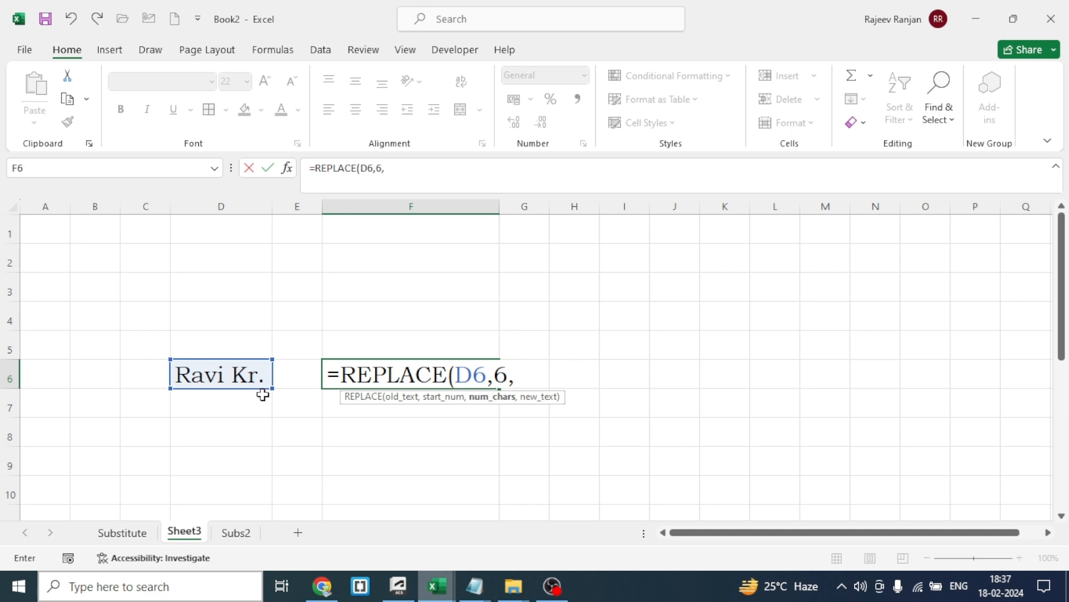
pyautogui.write('3,')
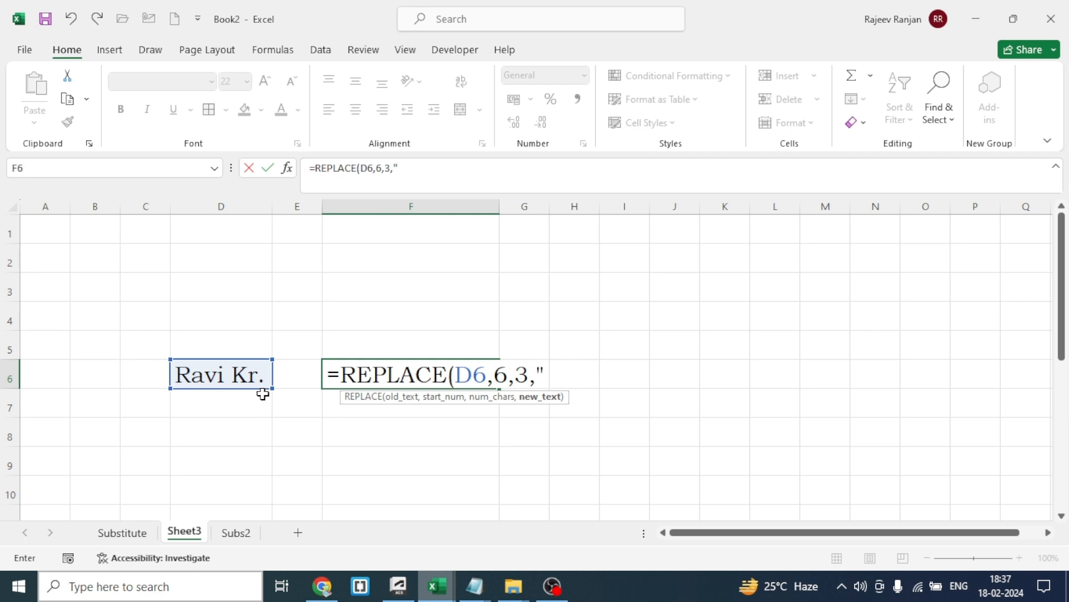
pyautogui.write('"Ku')
pyautogui.write('mar"')
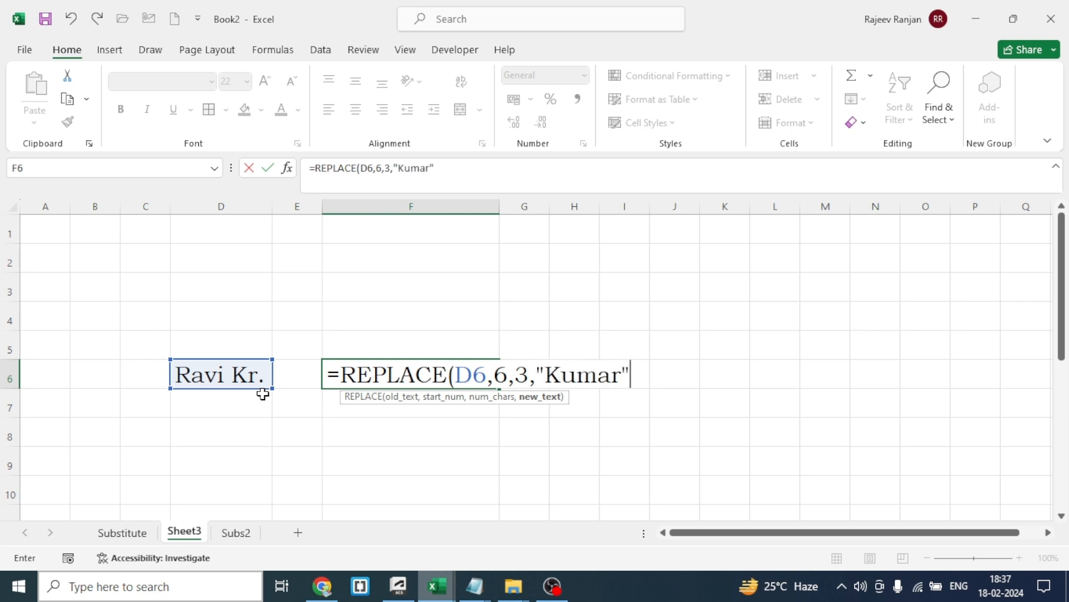
pyautogui.write(')')
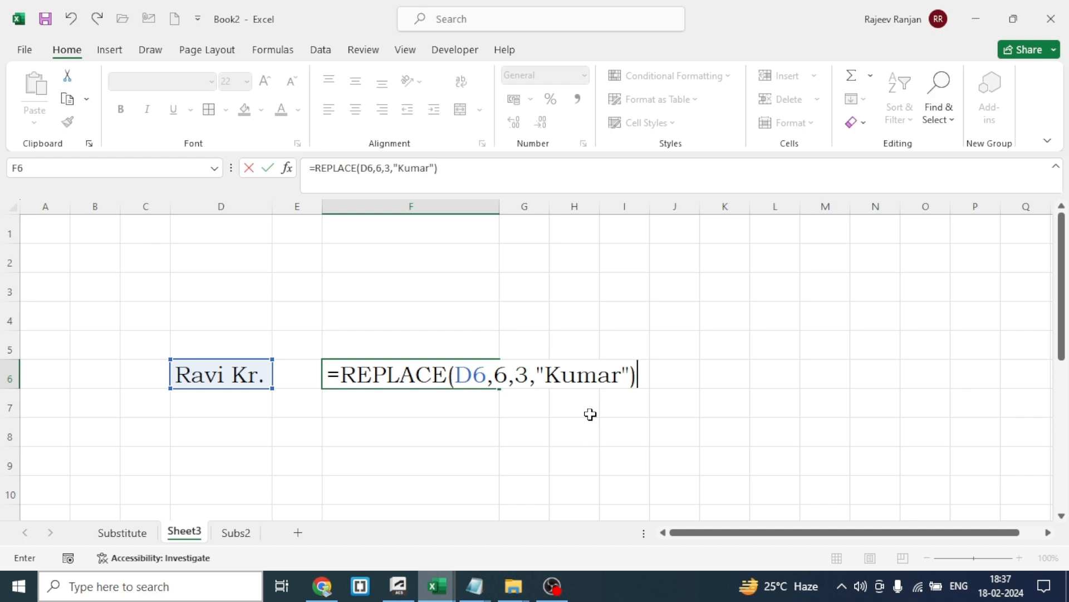
pyautogui.press('Return')
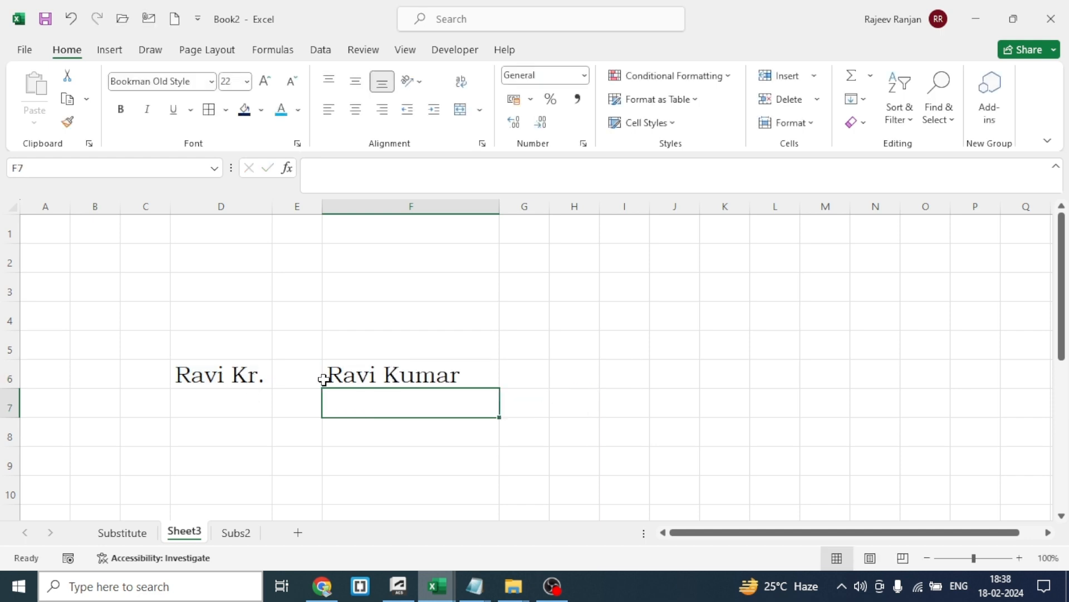
# Review the REPLACE formula in F6, and switch to the Substitute sheet to compare its SUBSTITUTE examples
pyautogui.click(425, 377)
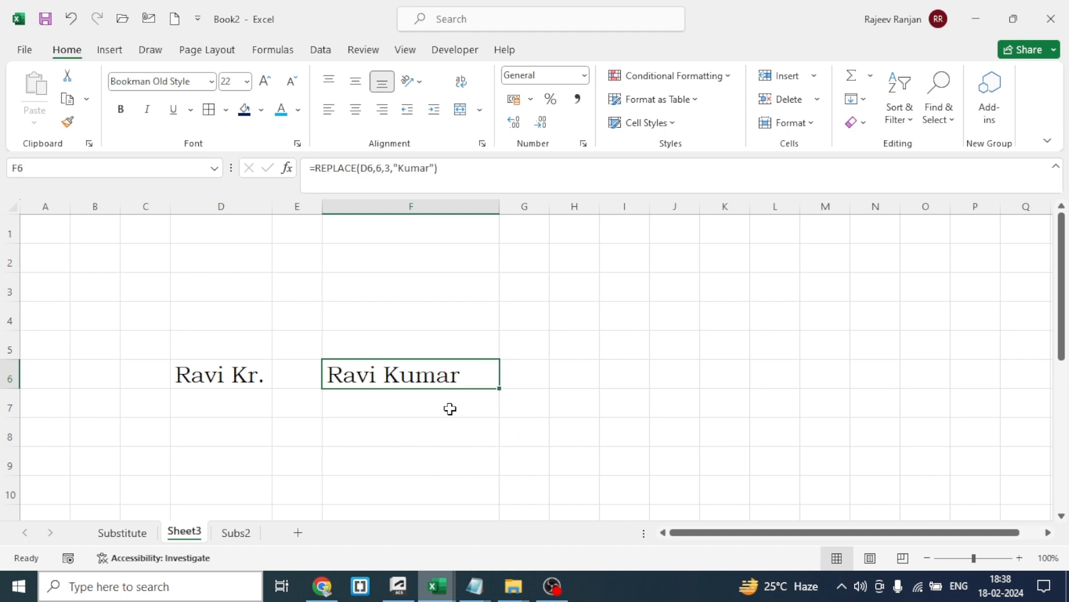
pyautogui.click(548, 426)
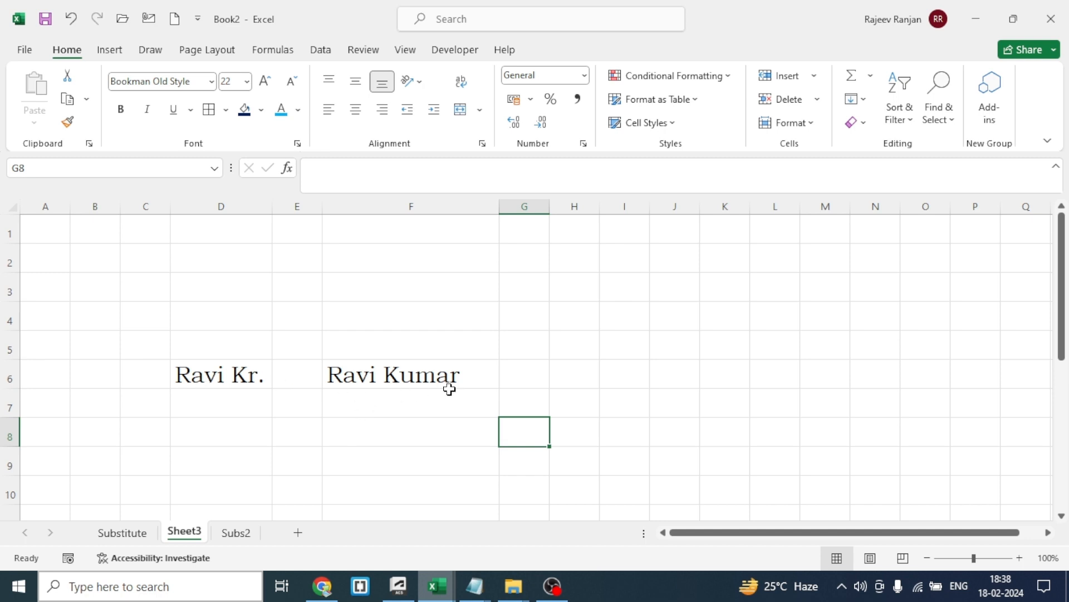
pyautogui.click(121, 532)
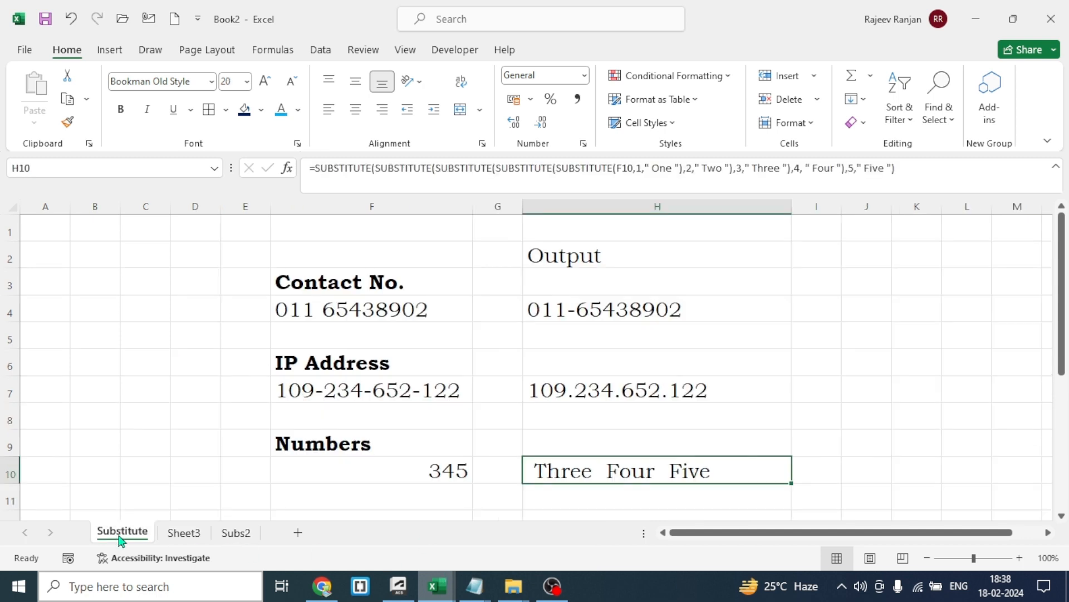